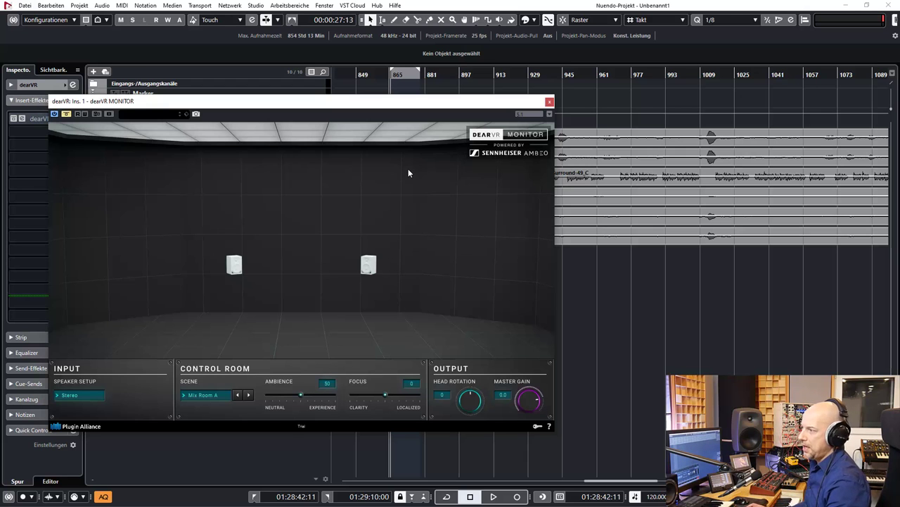
# Move dearVR MONITOR off the six surround tracks, zoom in, and play from near bar 865
pyautogui.moveTo(434, 106); pyautogui.dragTo(414, 263)
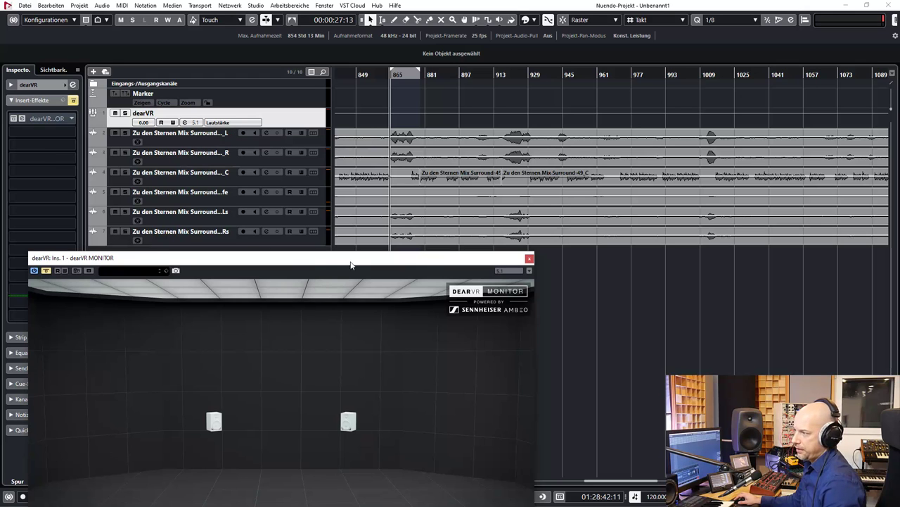
pyautogui.moveTo(350, 262); pyautogui.dragTo(396, 296)
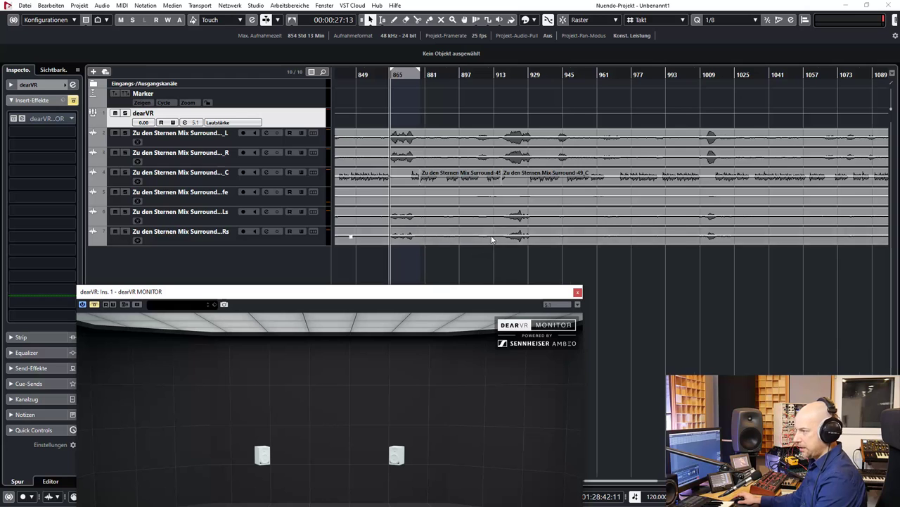
pyautogui.press('h')
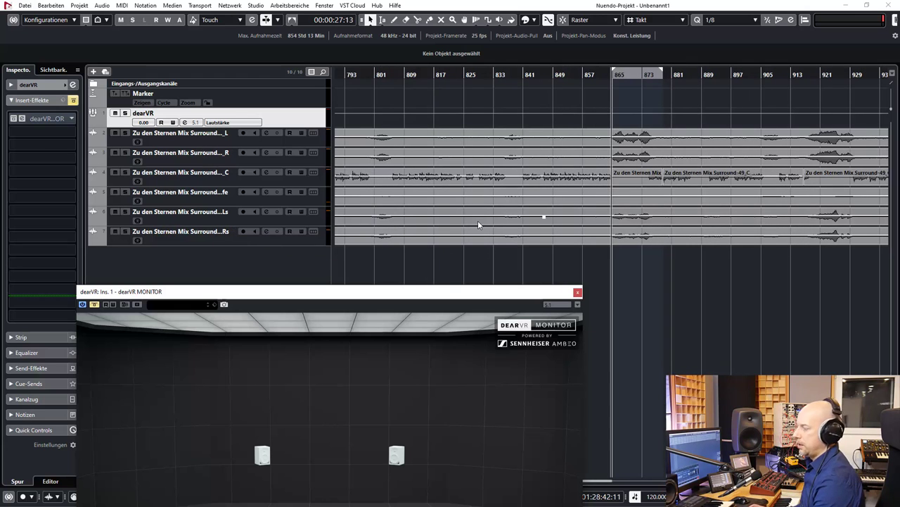
pyautogui.press('space')
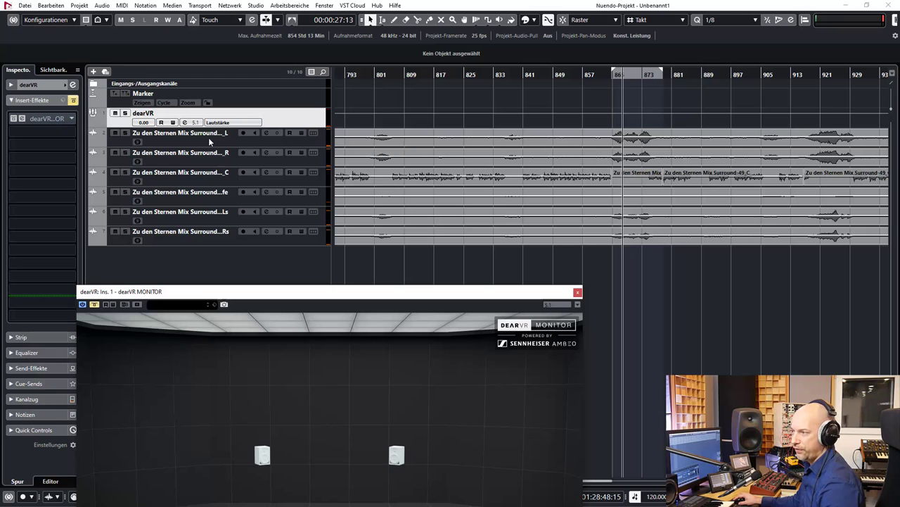
pyautogui.click(653, 75)
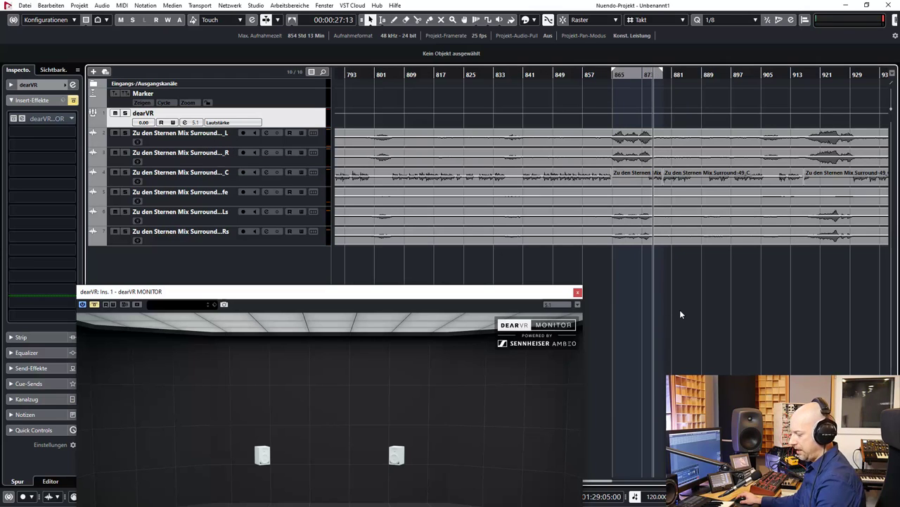
# Enlarge the track heights, then solo centre track C and play it alone
pyautogui.hotkey('shift', 'h')
pyautogui.click(234, 266)
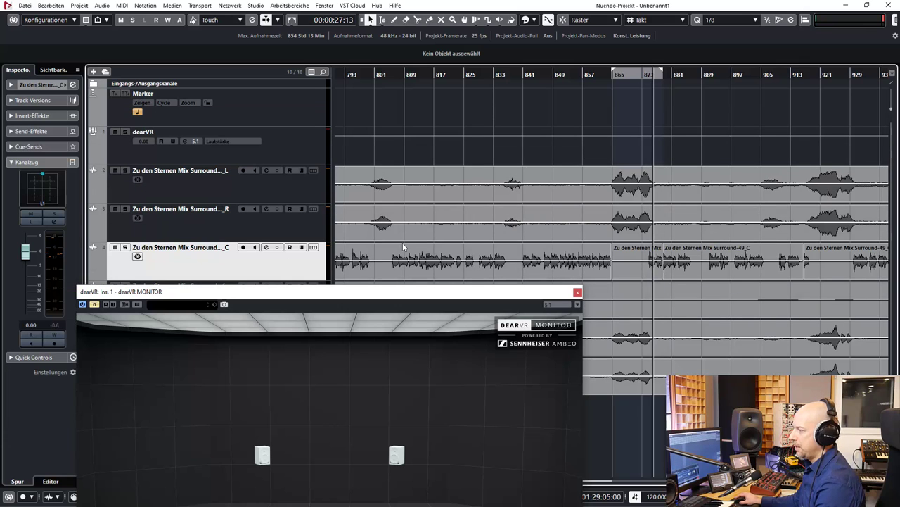
pyautogui.press('s')
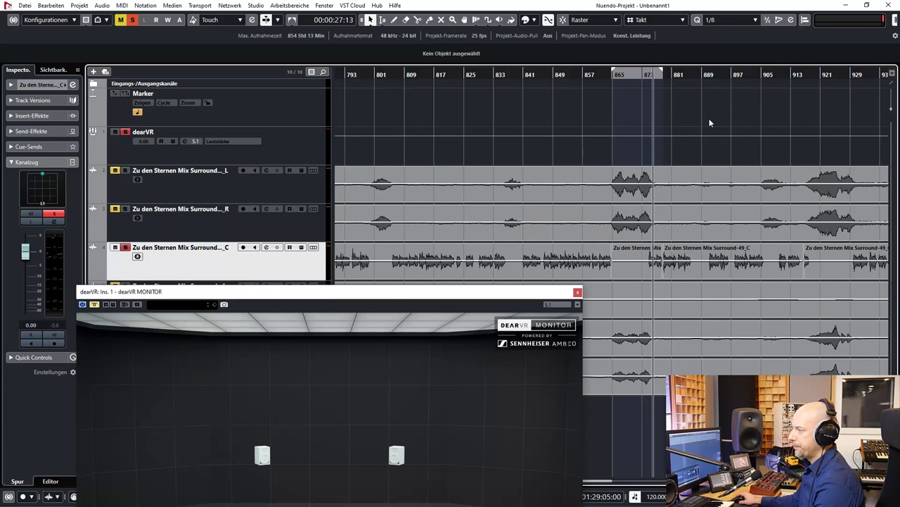
pyautogui.press('space')
# Set track C's MultiPanner rotation to 0.0° and close the panner window
pyautogui.doubleClick(43, 186)
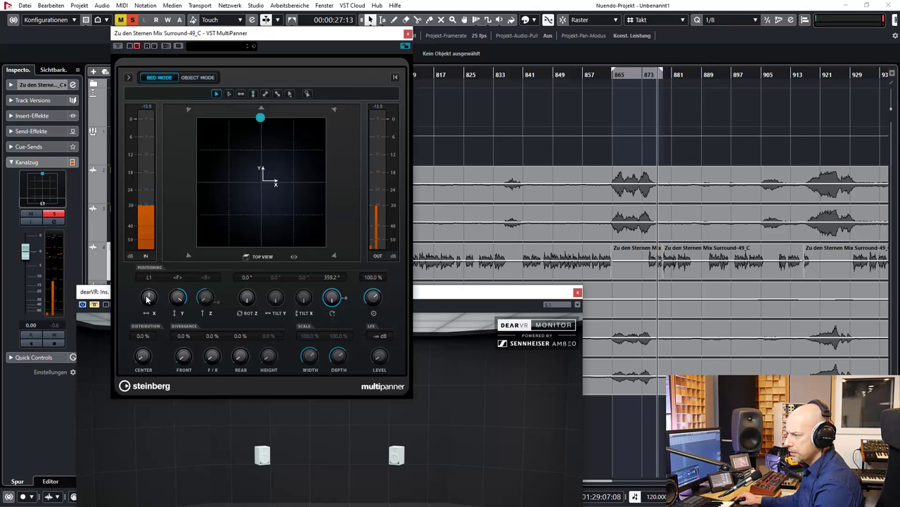
pyautogui.click(148, 298)
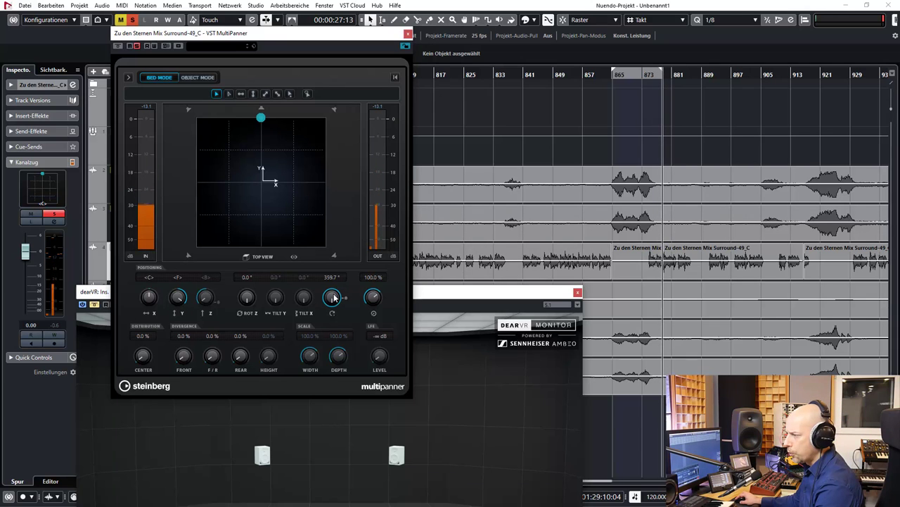
pyautogui.scroll(1, 334, 298)
pyautogui.scroll(-3, 335, 298)
pyautogui.write('3')
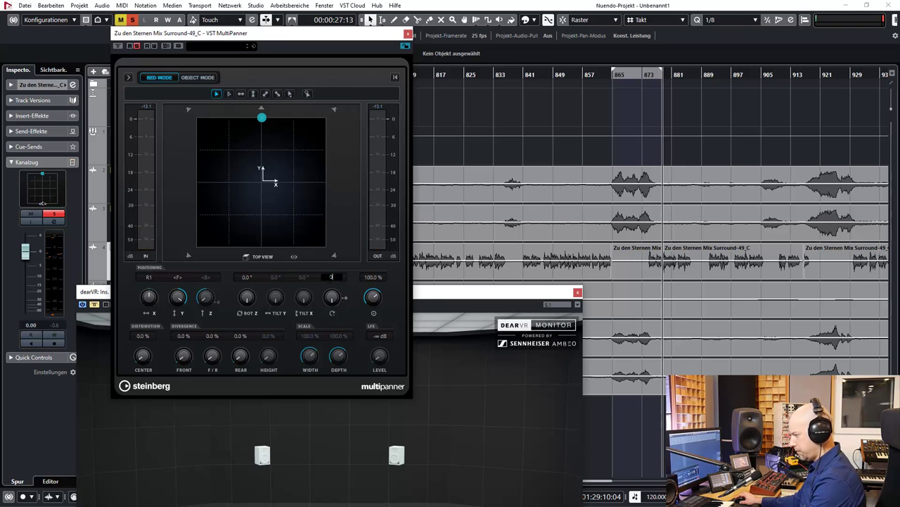
pyautogui.write('0')
pyautogui.press('Return')
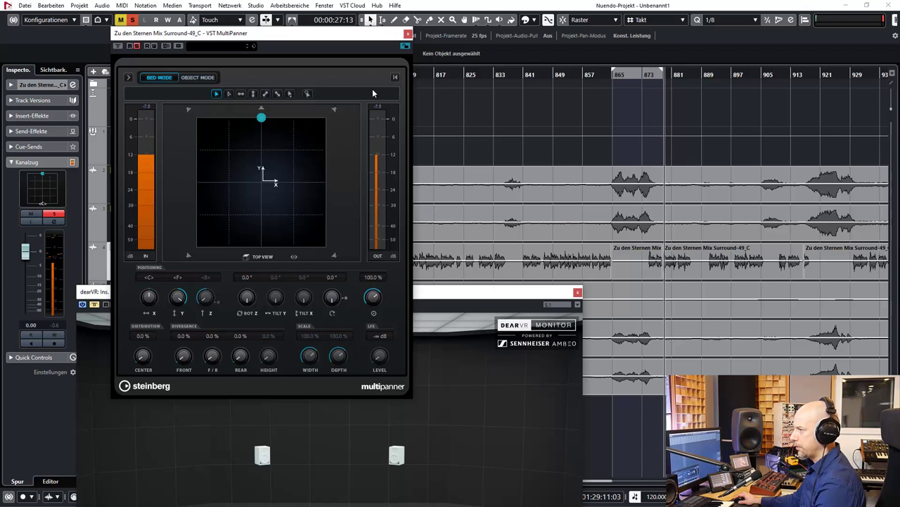
pyautogui.click(407, 33)
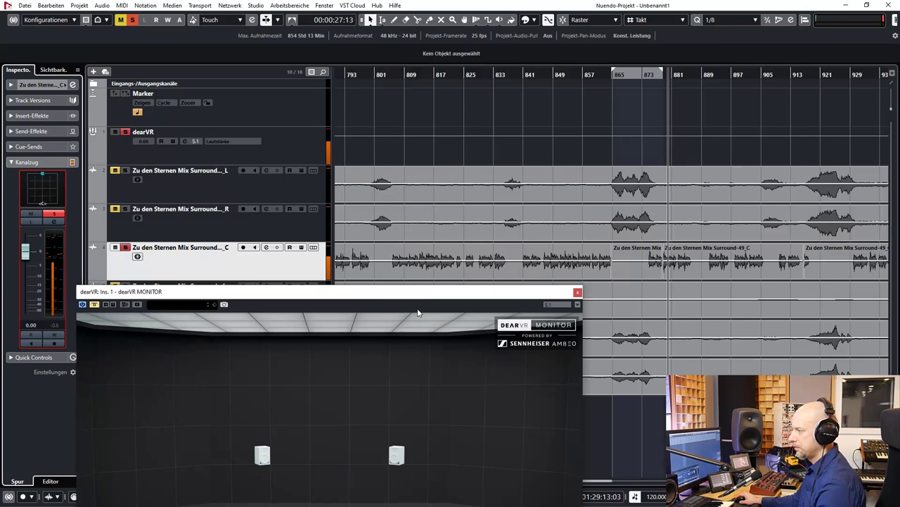
# Unsolo track C, briefly solo then unsolo the Ls track, and bring dearVR MONITOR back up
pyautogui.click(124, 247)
pyautogui.moveTo(208, 296); pyautogui.dragTo(217, 352)
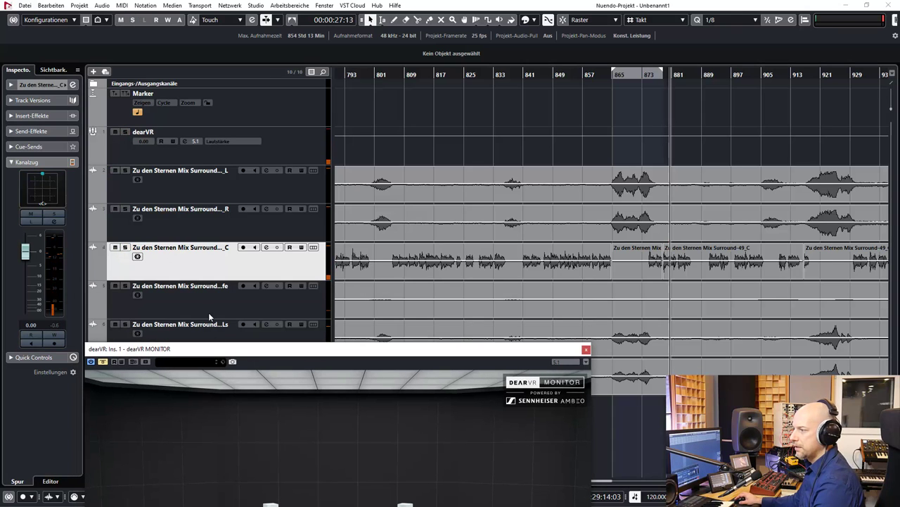
pyautogui.click(208, 334)
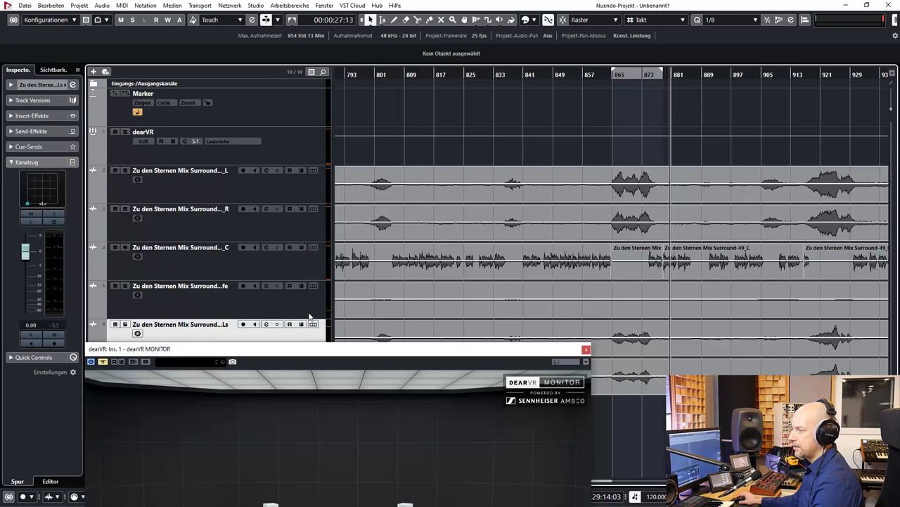
pyautogui.press('s')
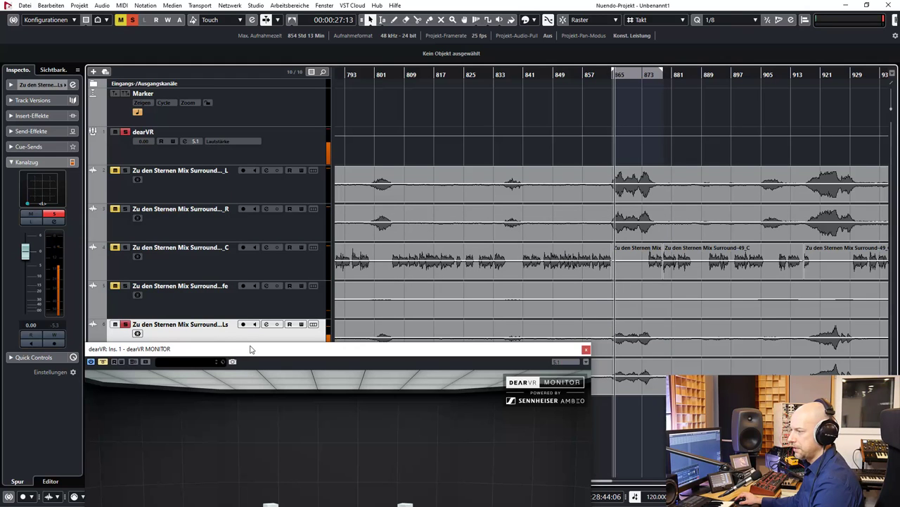
pyautogui.press('s')
pyautogui.moveTo(249, 349)
pyautogui.mouseDown()
pyautogui.moveTo(247, 204)
pyautogui.moveTo(197, 85)
pyautogui.mouseUp()
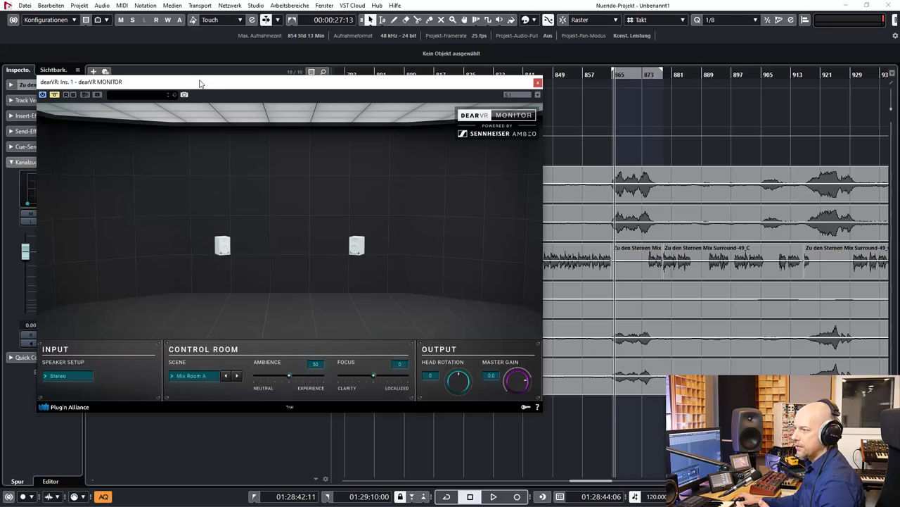
# Reposition dearVR MONITOR, lower its Master Gain to 8.2, then stop and return to start
pyautogui.moveTo(200, 83); pyautogui.dragTo(266, 79)
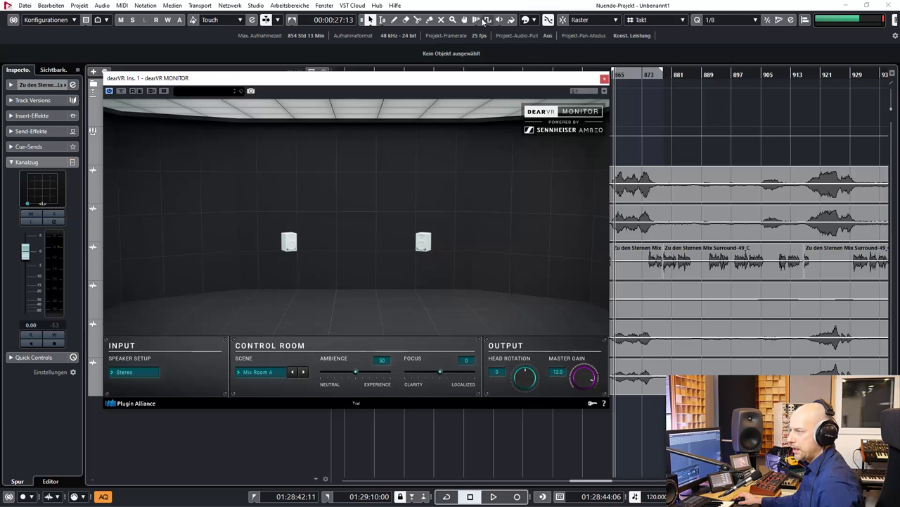
pyautogui.moveTo(474, 79); pyautogui.dragTo(463, 81)
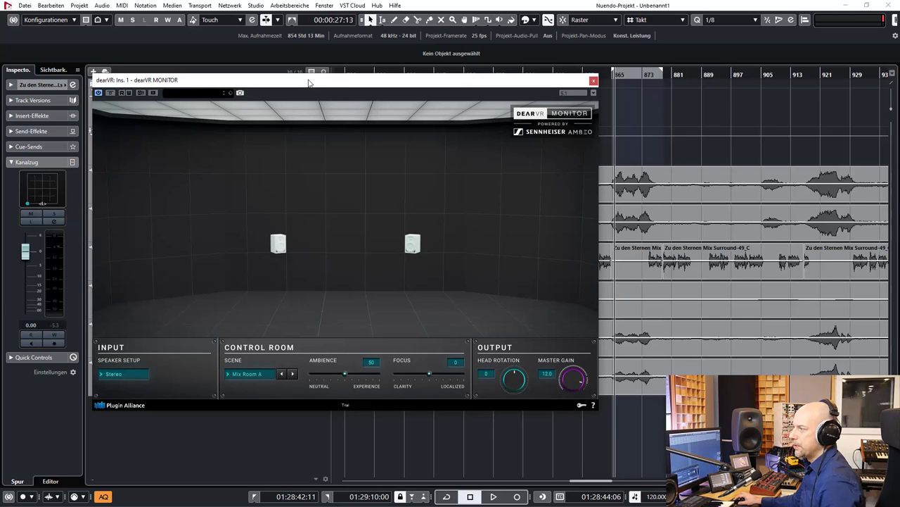
pyautogui.moveTo(308, 83); pyautogui.dragTo(251, 76)
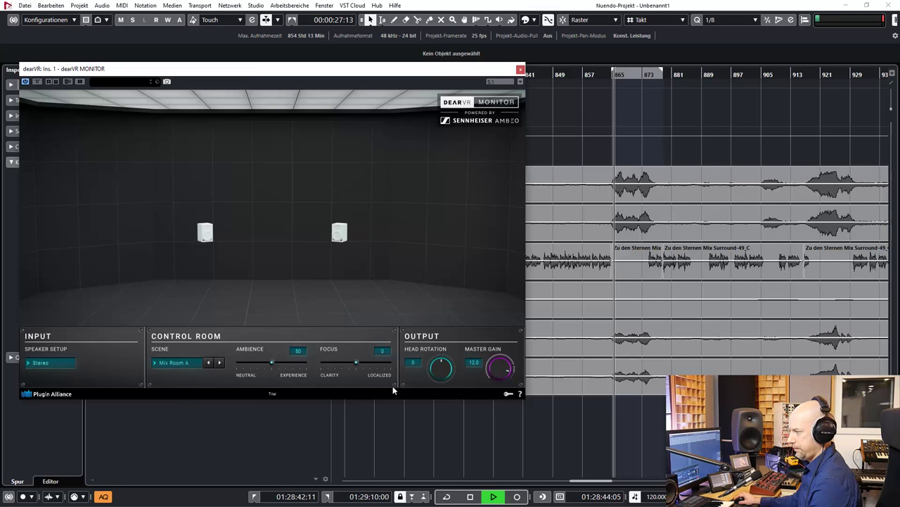
pyautogui.moveTo(499, 367); pyautogui.dragTo(498, 378)
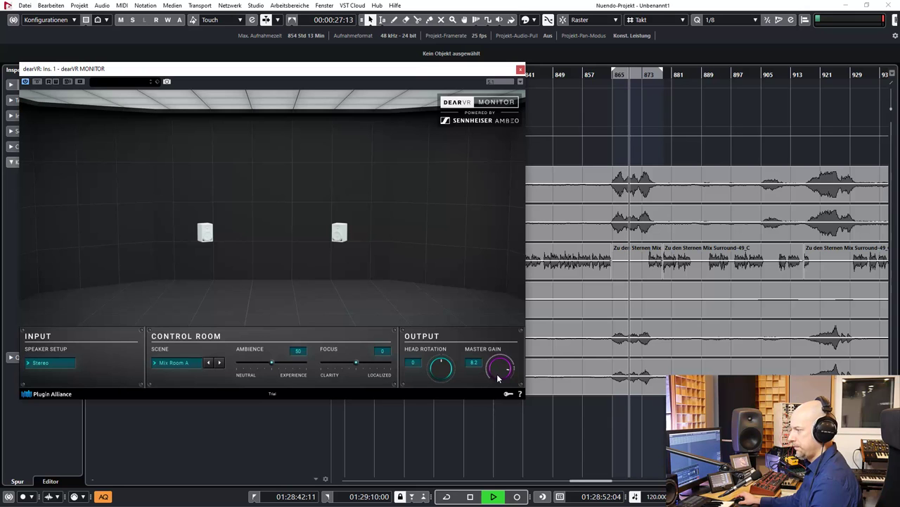
pyautogui.press('space')
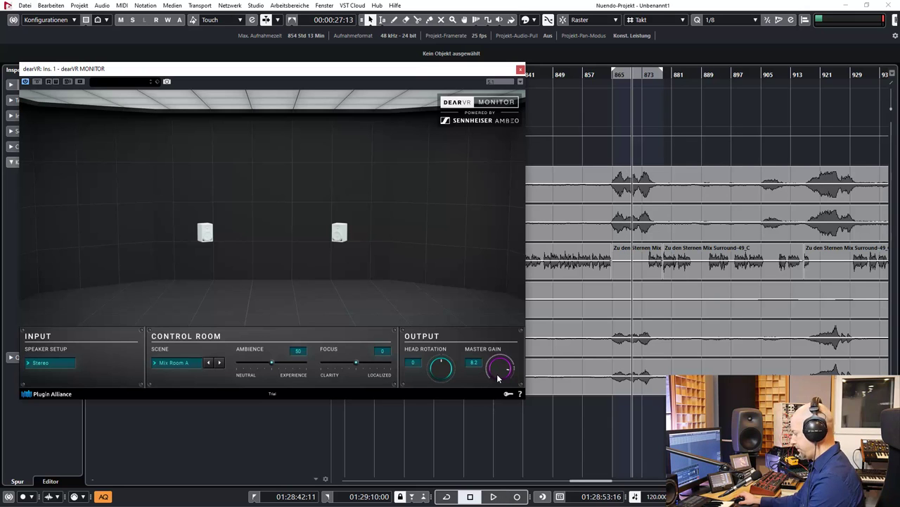
pyautogui.press('KP_0')
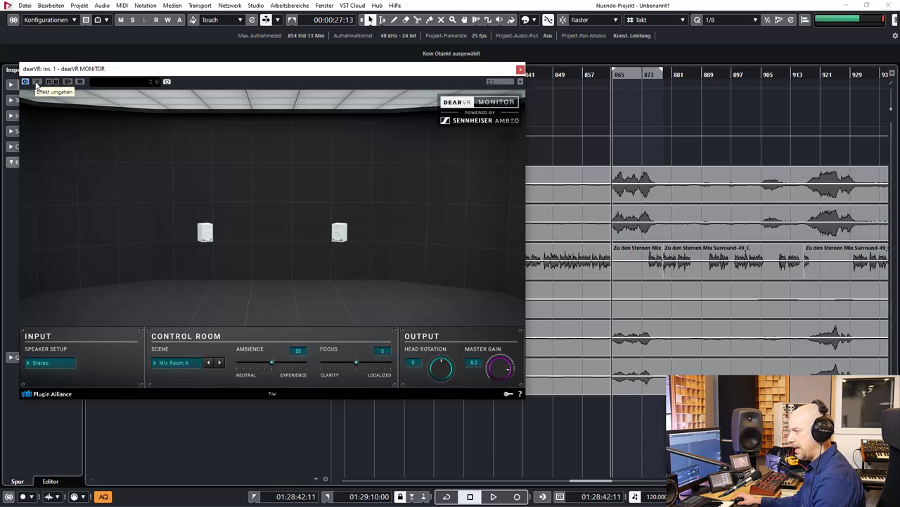
# Play the passage while toggling dearVR MONITOR bypass off and on twice, then stop
pyautogui.press('space')
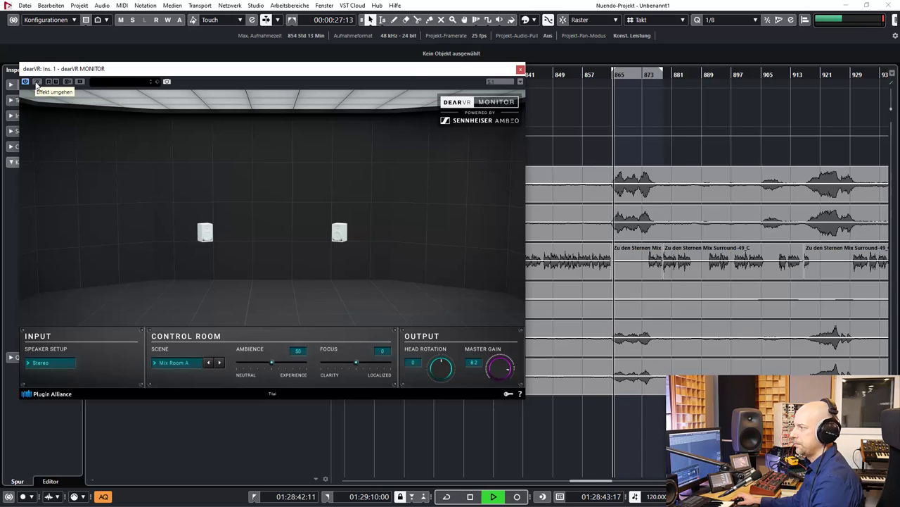
pyautogui.click(36, 82)
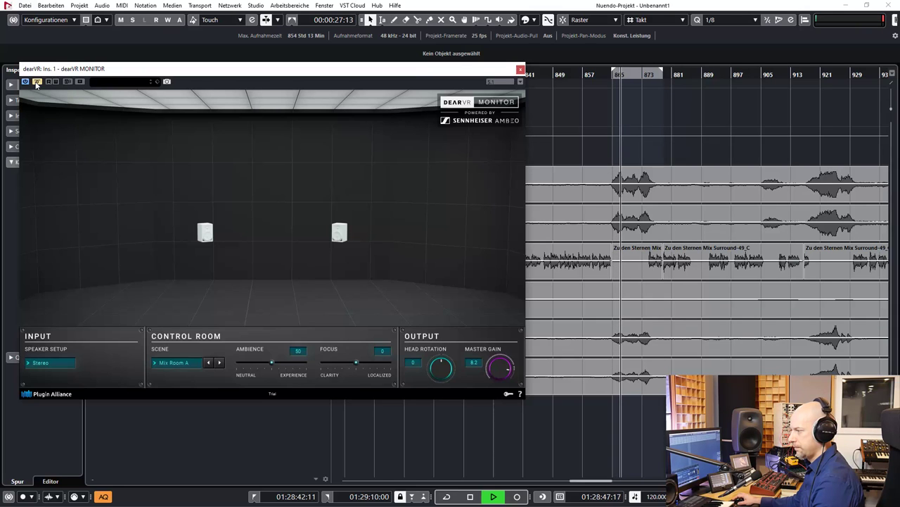
pyautogui.click(36, 82)
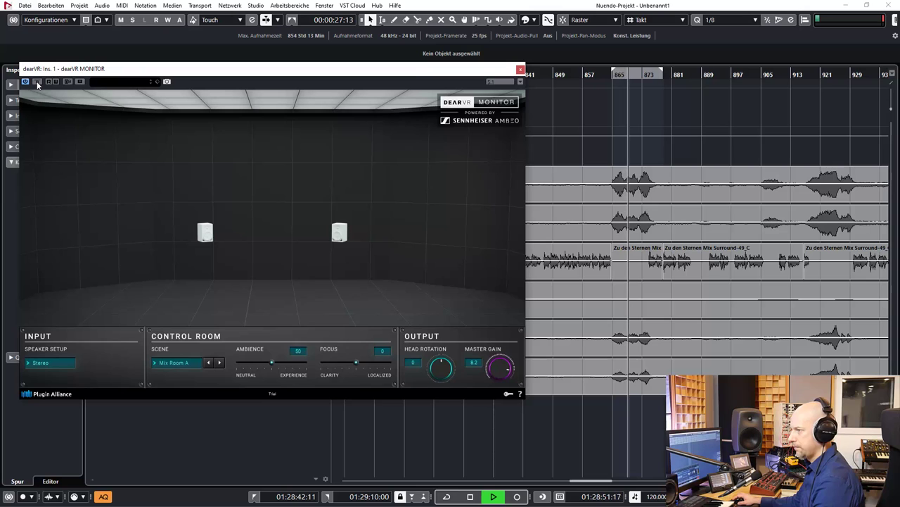
pyautogui.click(37, 83)
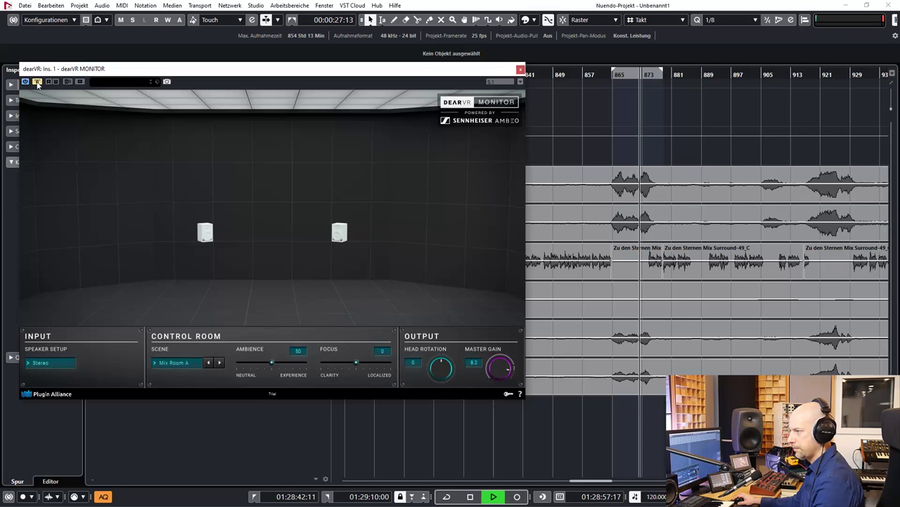
pyautogui.click(37, 82)
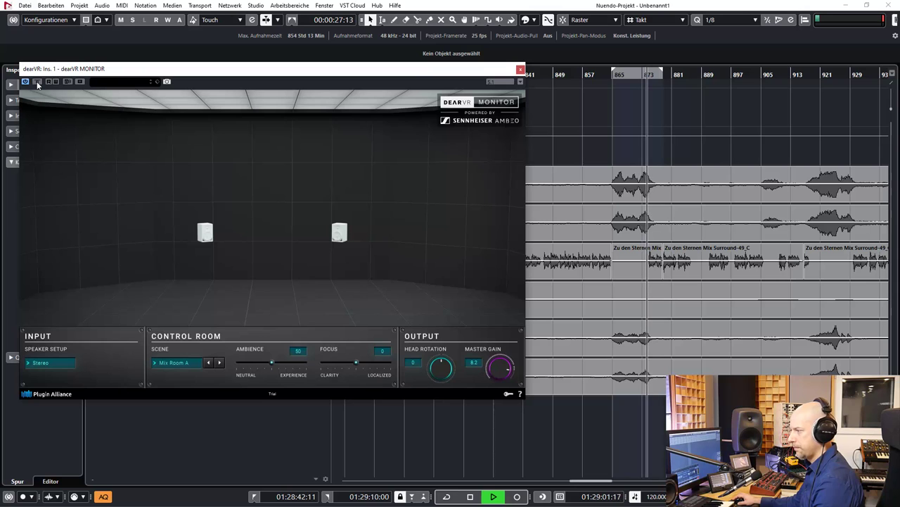
pyautogui.press('space')
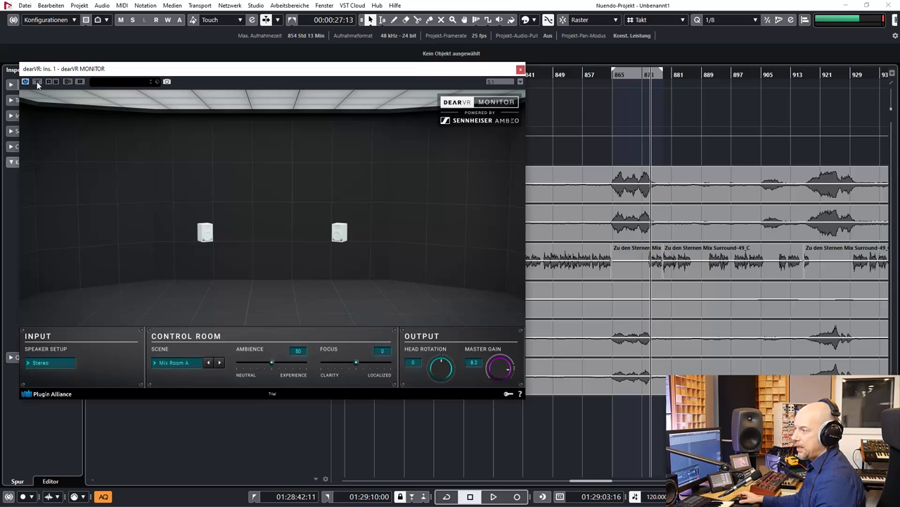
# Return to the left locator and briefly replay the Mix Room A passage
pyautogui.press('KP_1')
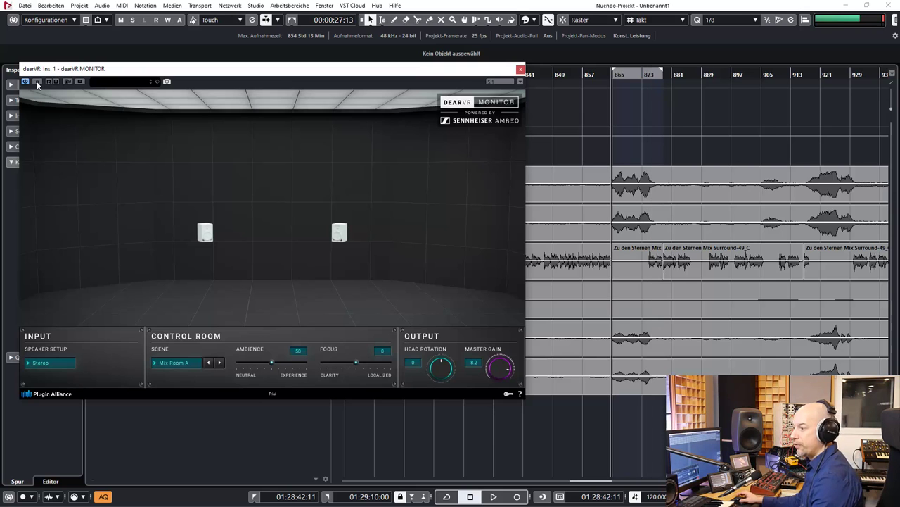
pyautogui.press('space')
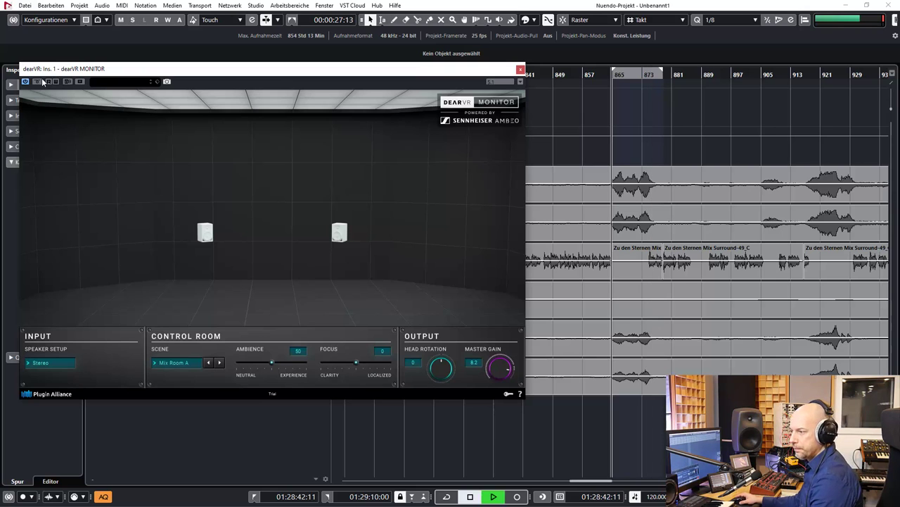
pyautogui.press('space')
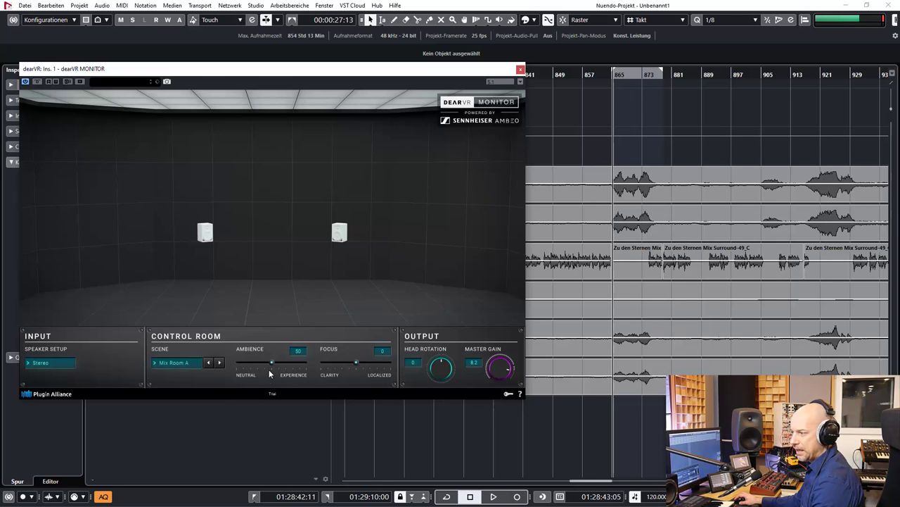
# During playback, sweep dearVR MONITOR's Ambience from 0 up to the experience end
pyautogui.moveTo(271, 363); pyautogui.dragTo(240, 364)
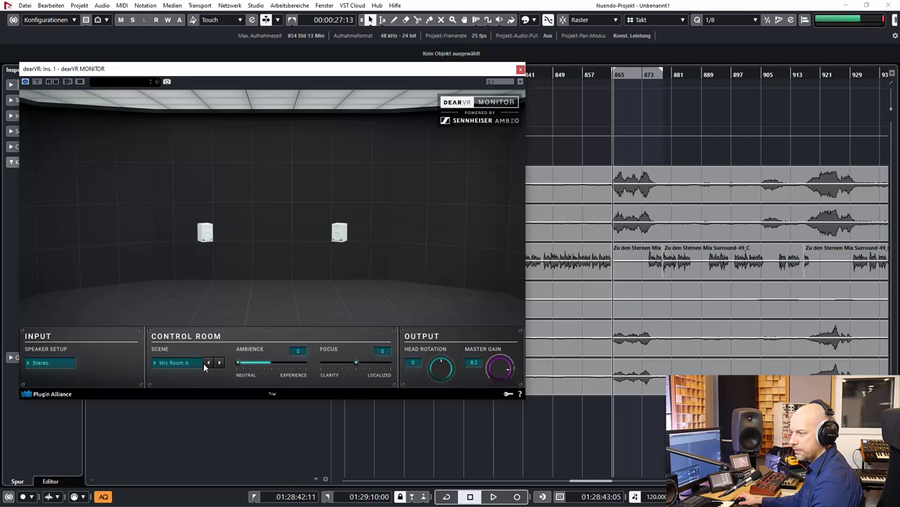
pyautogui.press('space')
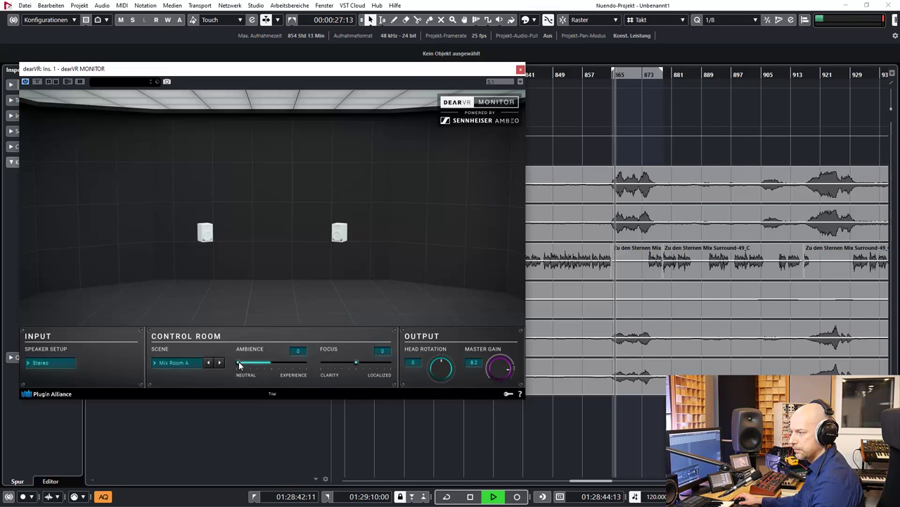
pyautogui.moveTo(239, 364)
pyautogui.mouseDown()
pyautogui.moveTo(318, 364)
pyautogui.moveTo(220, 368)
pyautogui.moveTo(278, 375)
pyautogui.mouseUp()
pyautogui.press('space')
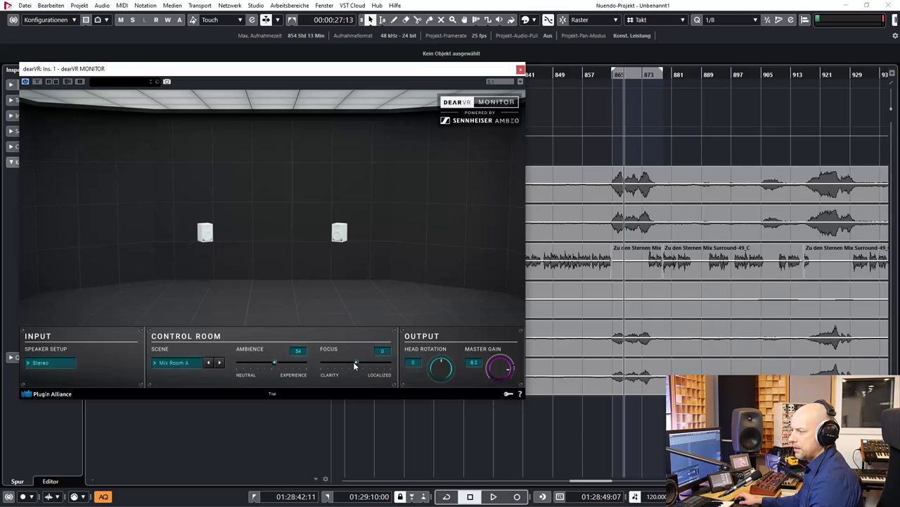
# Replay and sweep Focus from full clarity to fully localized and back, then stop
pyautogui.press('space')
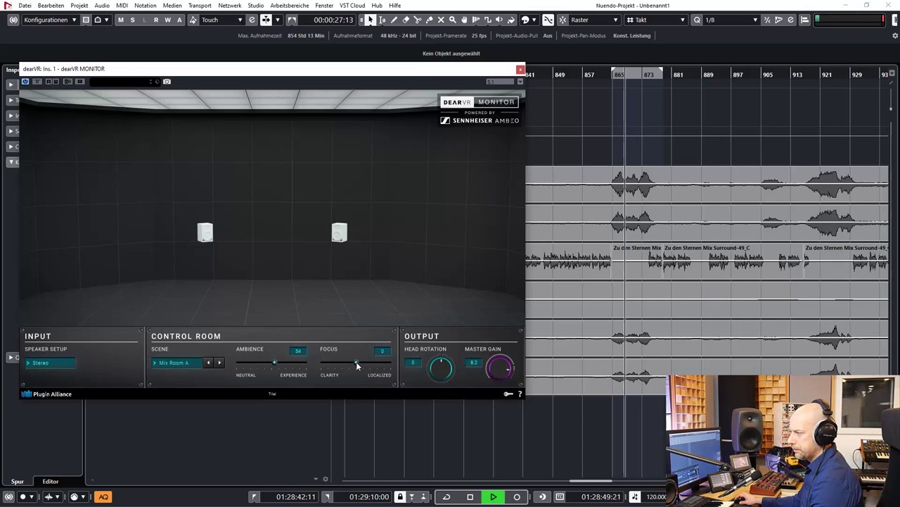
pyautogui.moveTo(356, 365); pyautogui.dragTo(290, 369)
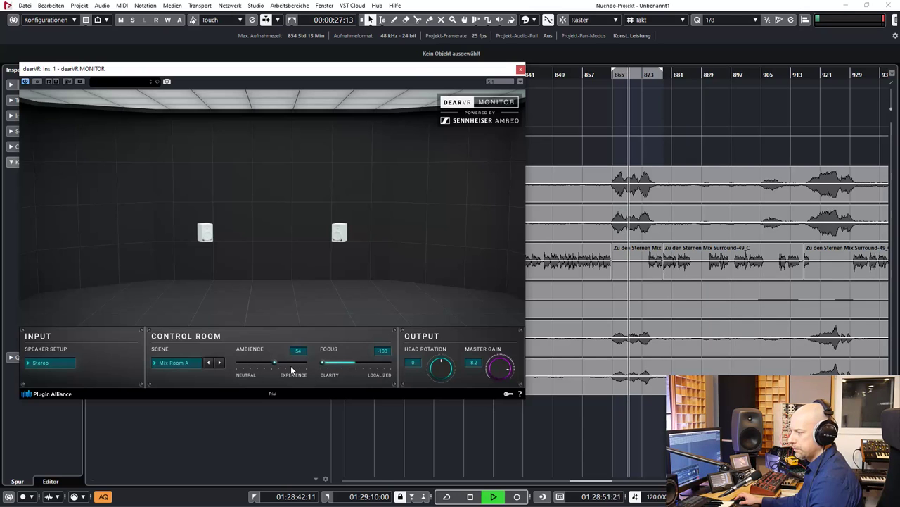
pyautogui.moveTo(291, 365); pyautogui.dragTo(452, 369)
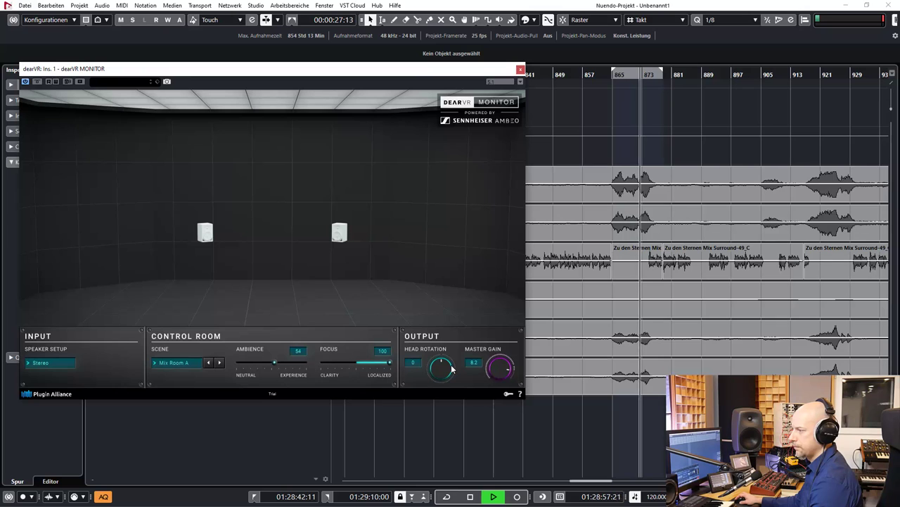
pyautogui.moveTo(389, 362)
pyautogui.mouseDown()
pyautogui.moveTo(315, 366)
pyautogui.moveTo(398, 364)
pyautogui.mouseUp()
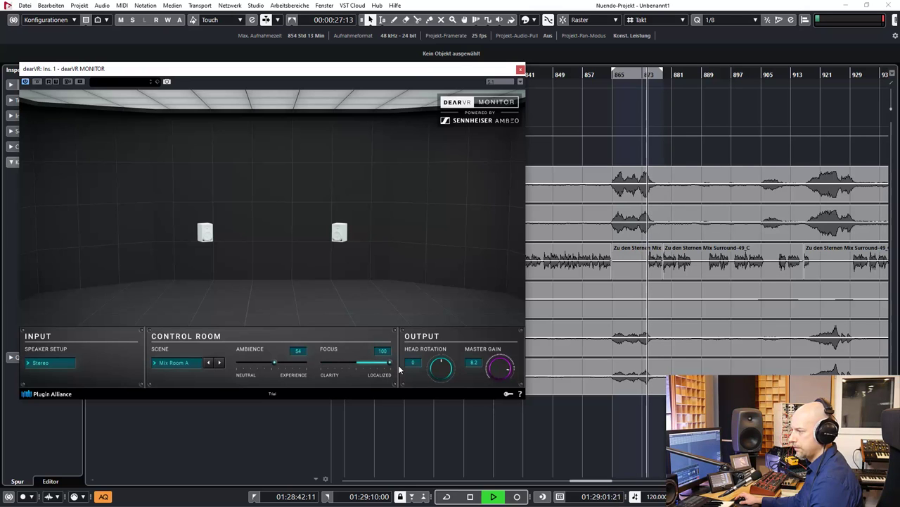
pyautogui.press('space')
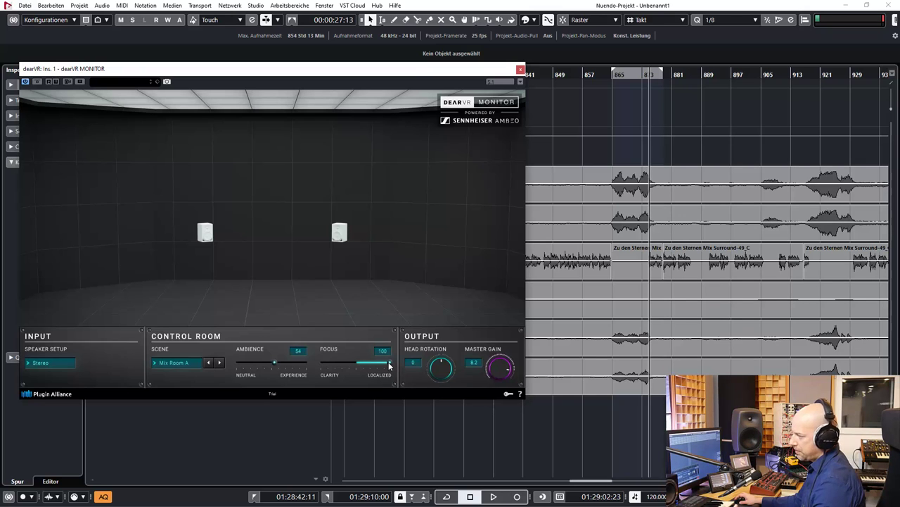
# Set Focus to 13, switch the room scene to Live Venue, and briefly play it
pyautogui.moveTo(389, 365); pyautogui.dragTo(359, 365)
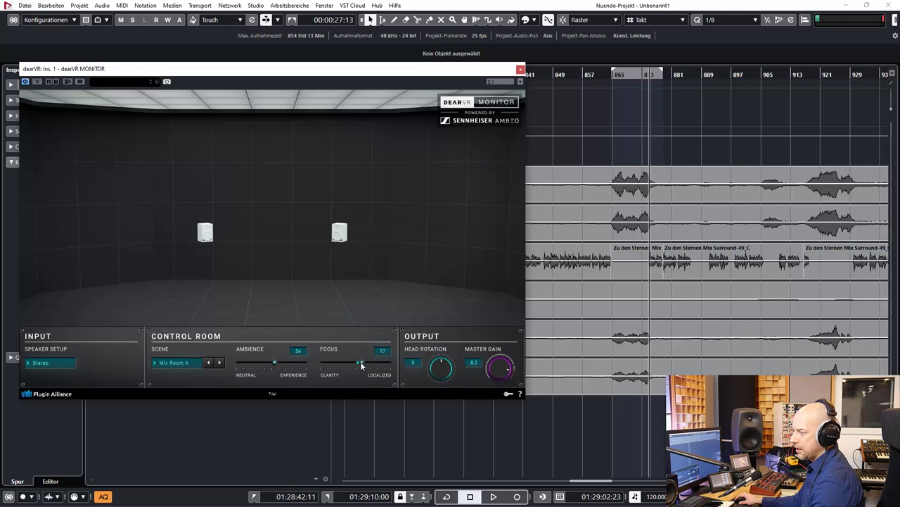
pyautogui.click(169, 362)
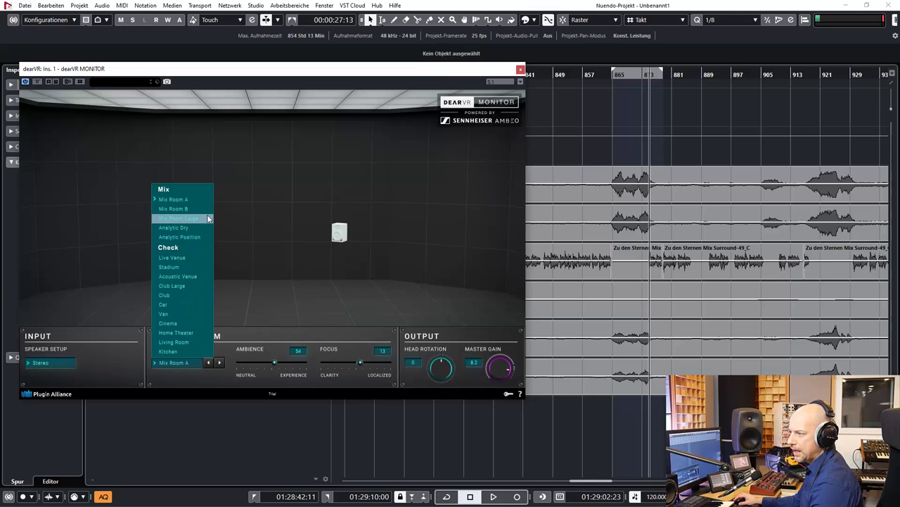
pyautogui.click(189, 259)
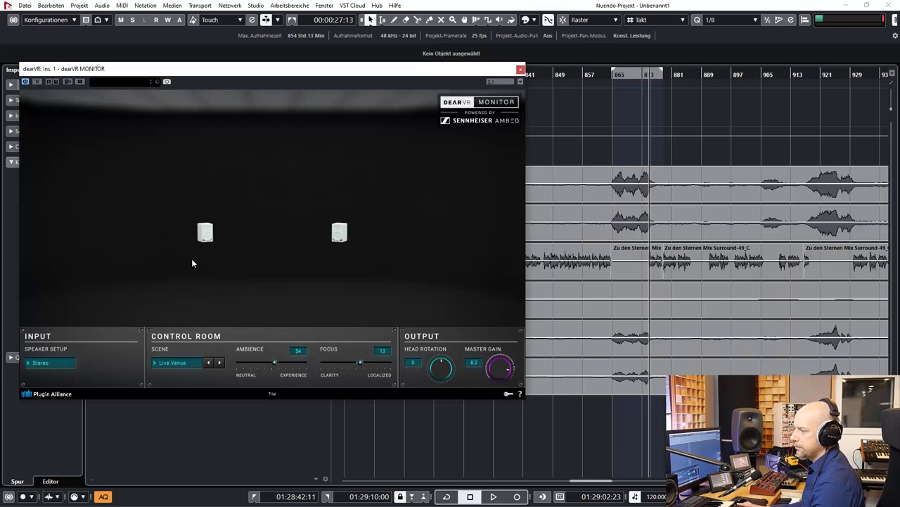
pyautogui.press('space')
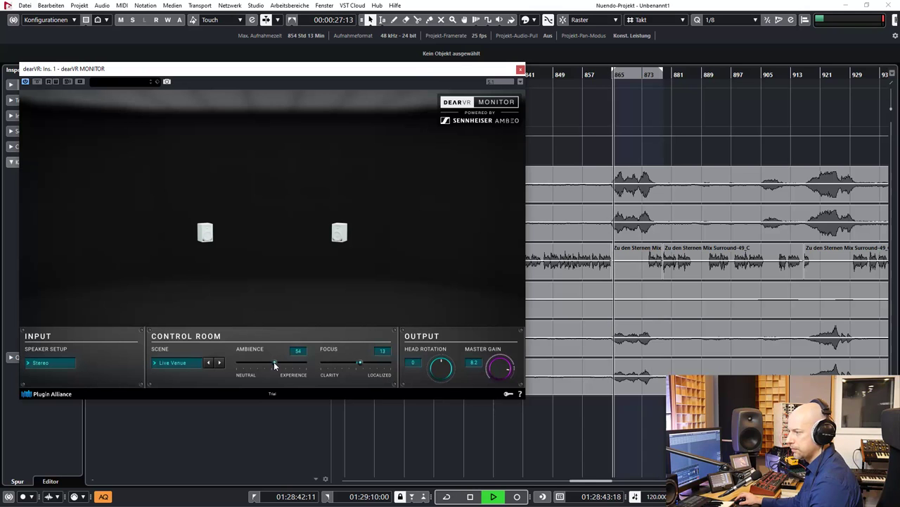
pyautogui.press('space')
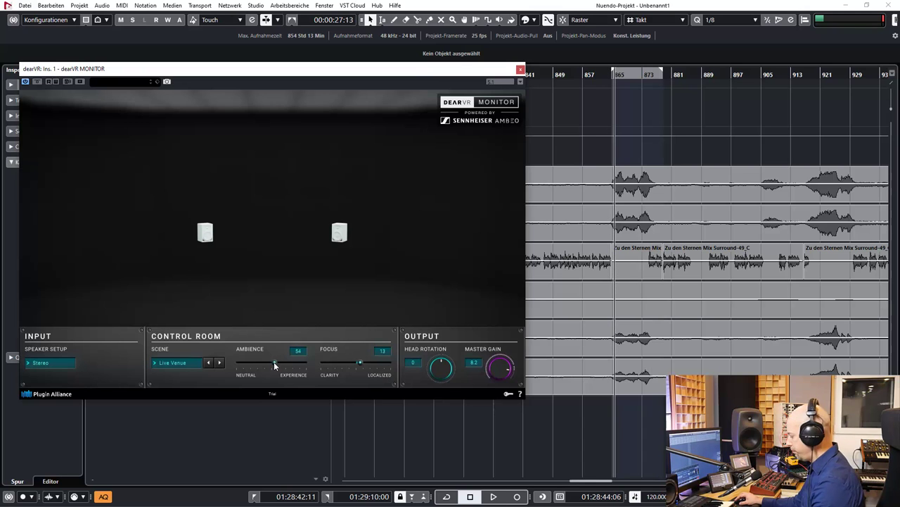
# From the passage start, play Live Venue while dropping Ambience to 0 and raising it to 54
pyautogui.press('KP_0')
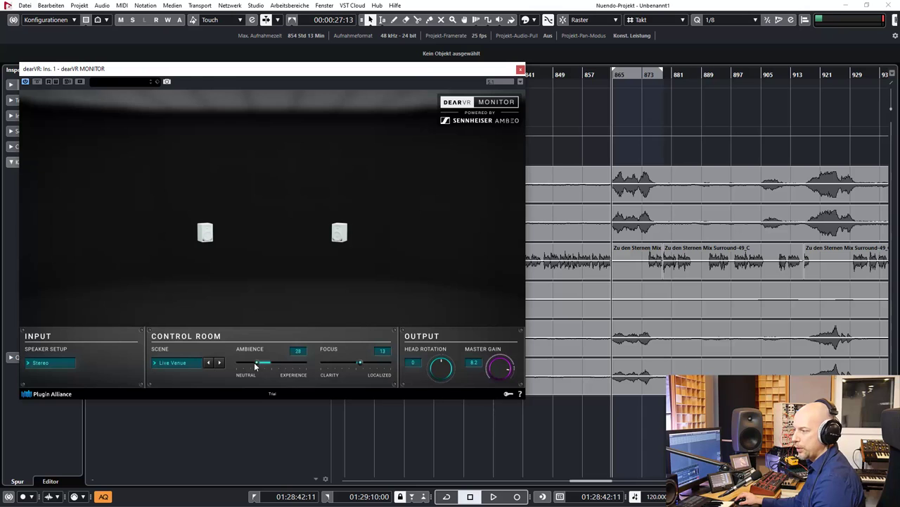
pyautogui.moveTo(275, 362); pyautogui.dragTo(241, 363)
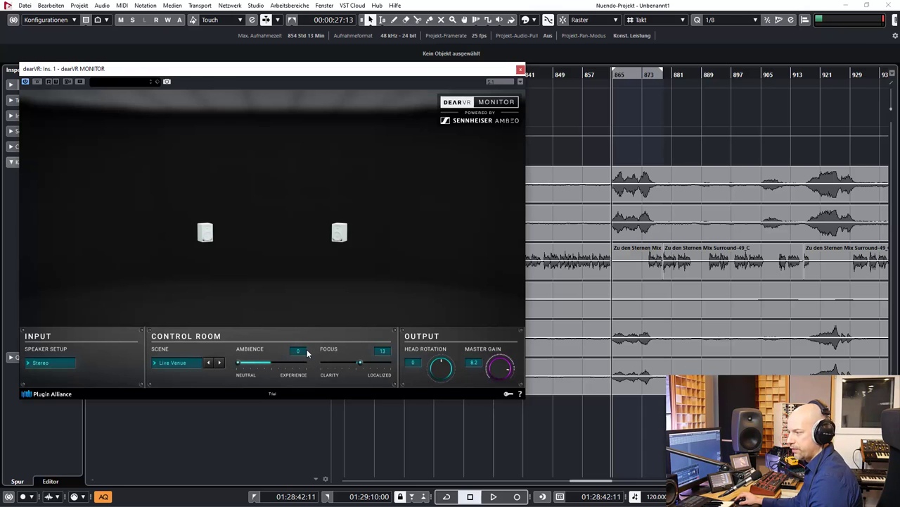
pyautogui.press('space')
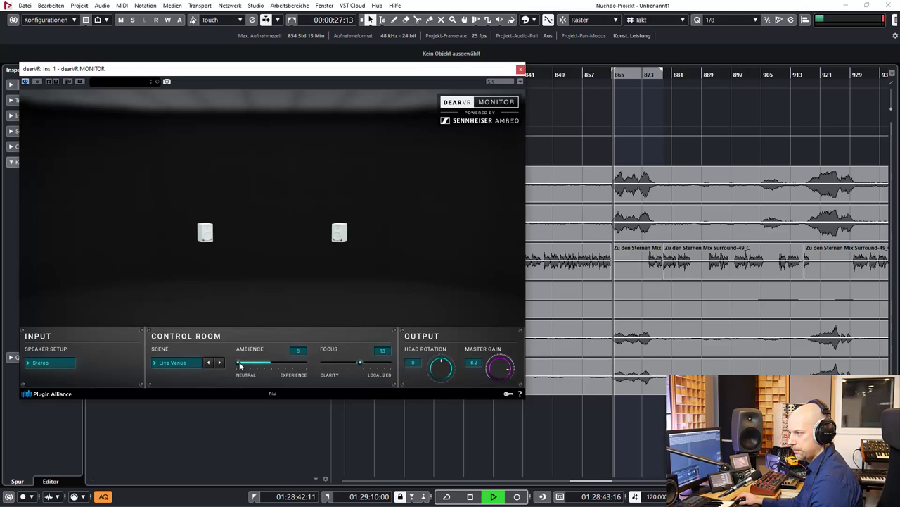
pyautogui.moveTo(240, 365)
pyautogui.mouseDown()
pyautogui.moveTo(307, 369)
pyautogui.moveTo(276, 375)
pyautogui.mouseUp()
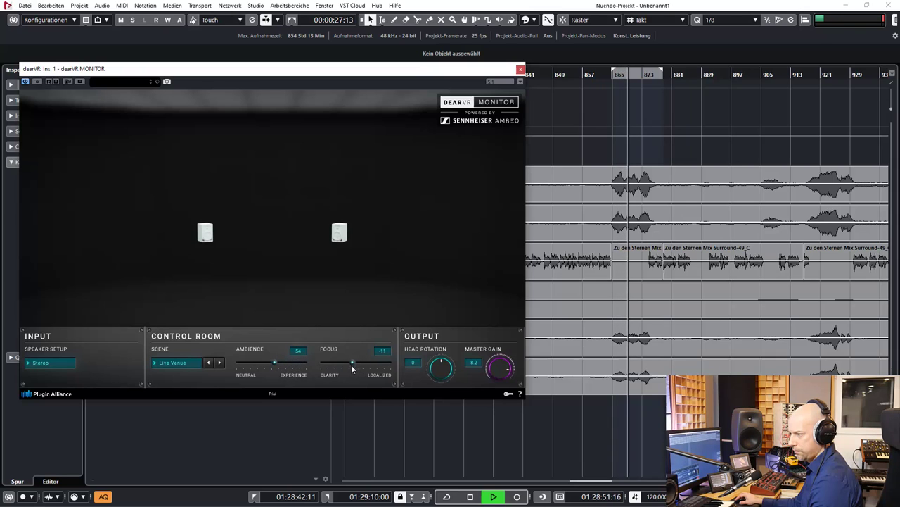
# Sweep Focus from -100 to 100, leave it at -10, and stop playback
pyautogui.moveTo(359, 362); pyautogui.dragTo(311, 371)
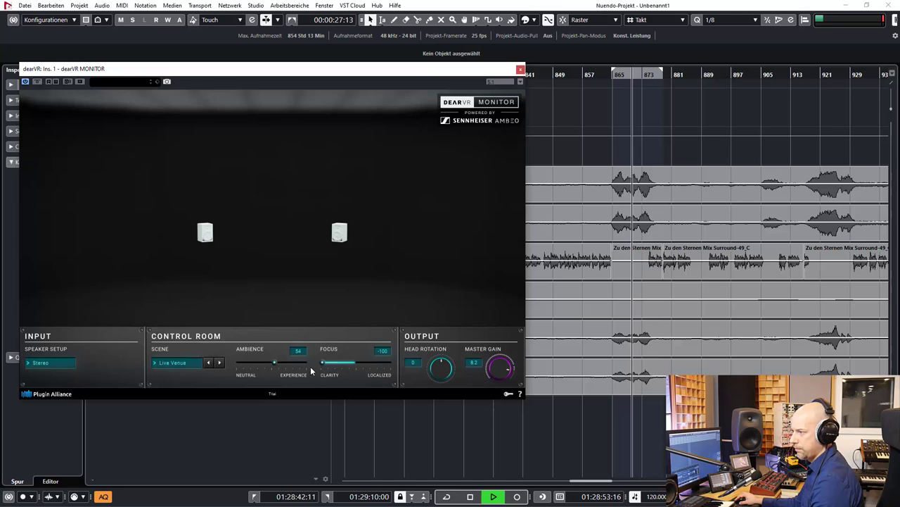
pyautogui.moveTo(310, 365); pyautogui.dragTo(407, 369)
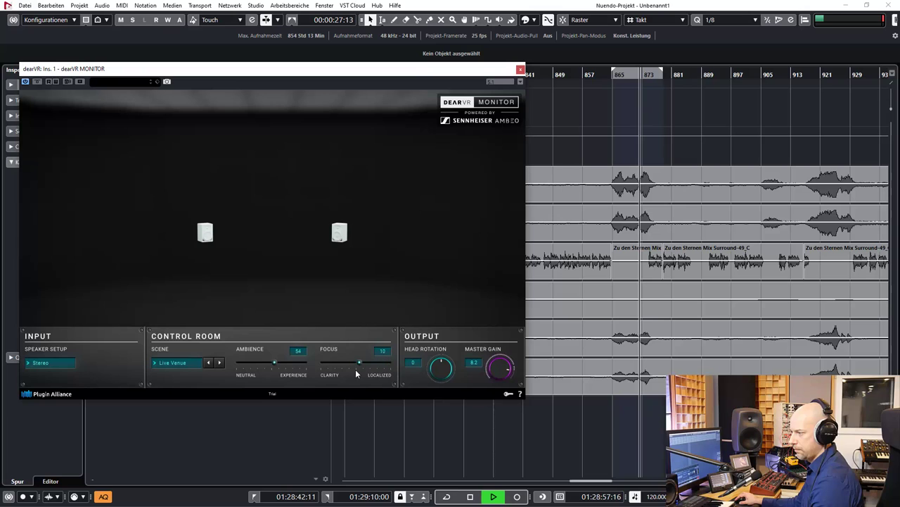
pyautogui.moveTo(407, 369); pyautogui.dragTo(242, 367)
pyautogui.press('space')
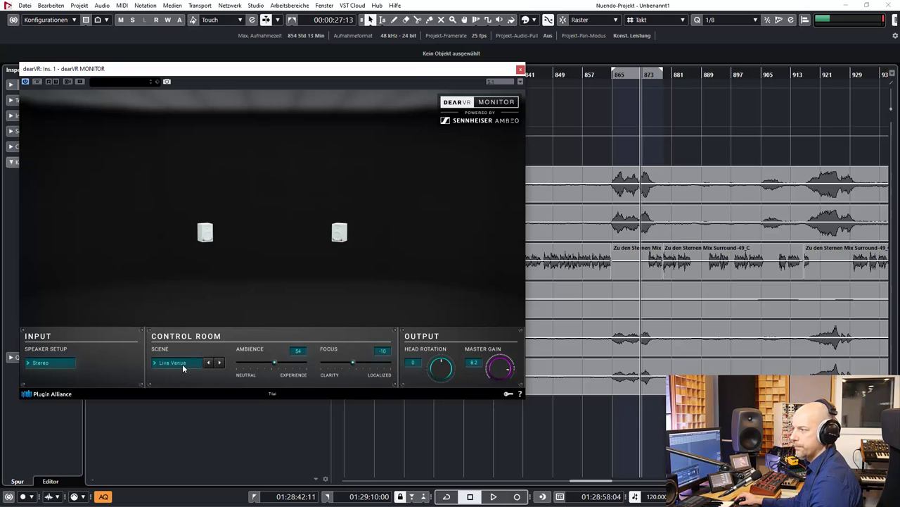
# Switch dearVR MONITOR's scene to Acoustic Venue and play the passage from its start
pyautogui.click(182, 364)
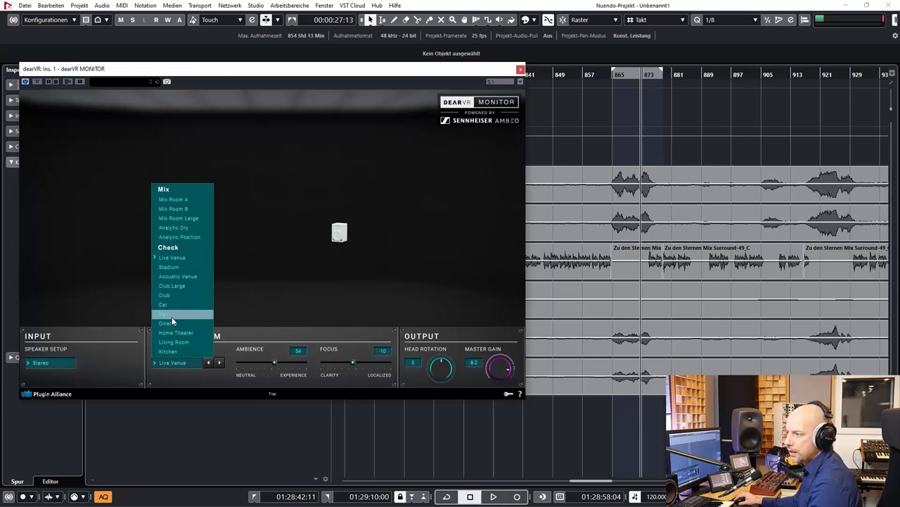
pyautogui.click(203, 278)
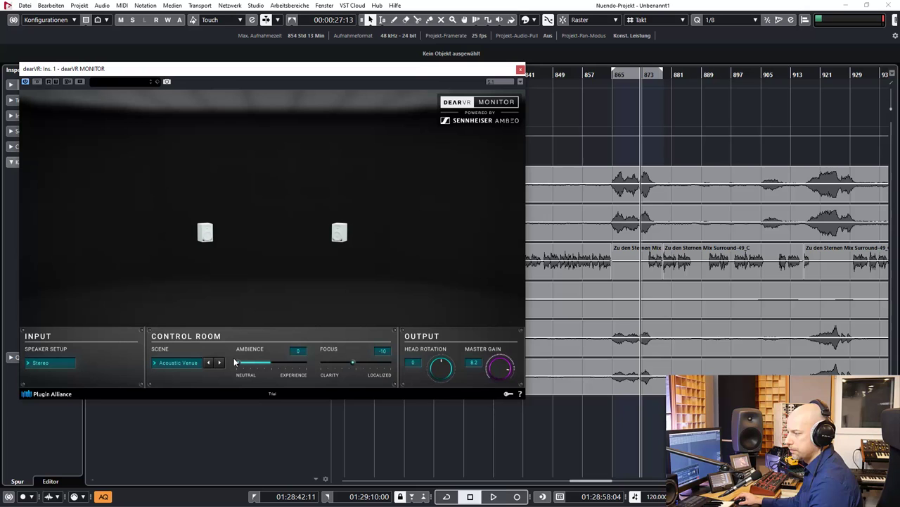
pyautogui.press('space')
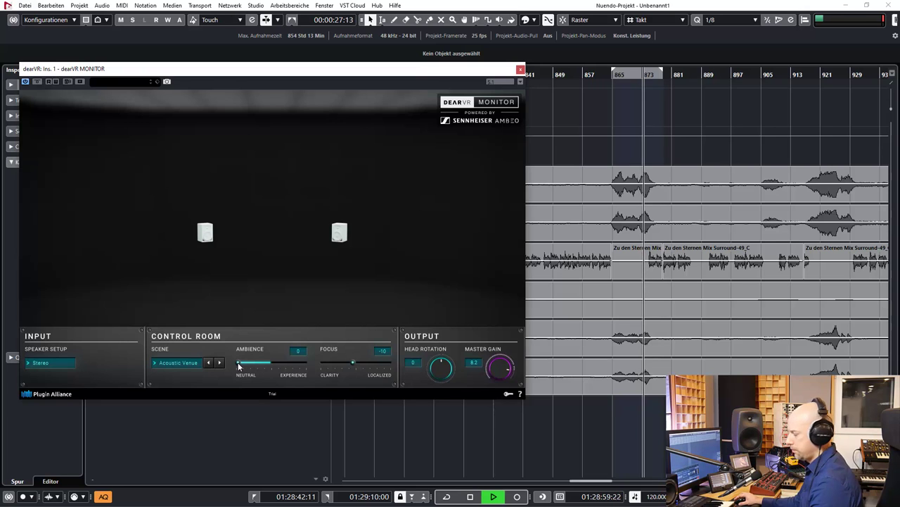
pyautogui.press('space')
pyautogui.press('space')
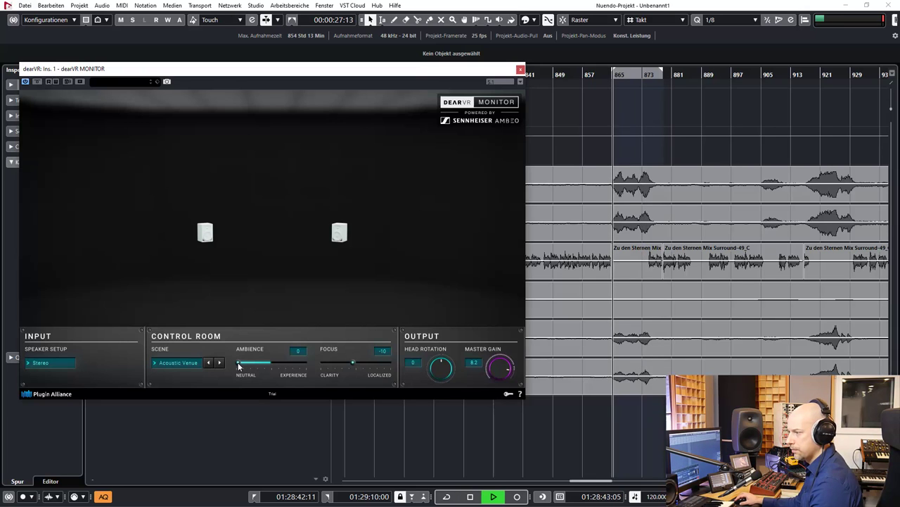
# Sweep Ambience up to full and back, then push Focus to localized and ease it back
pyautogui.moveTo(238, 364); pyautogui.dragTo(329, 366)
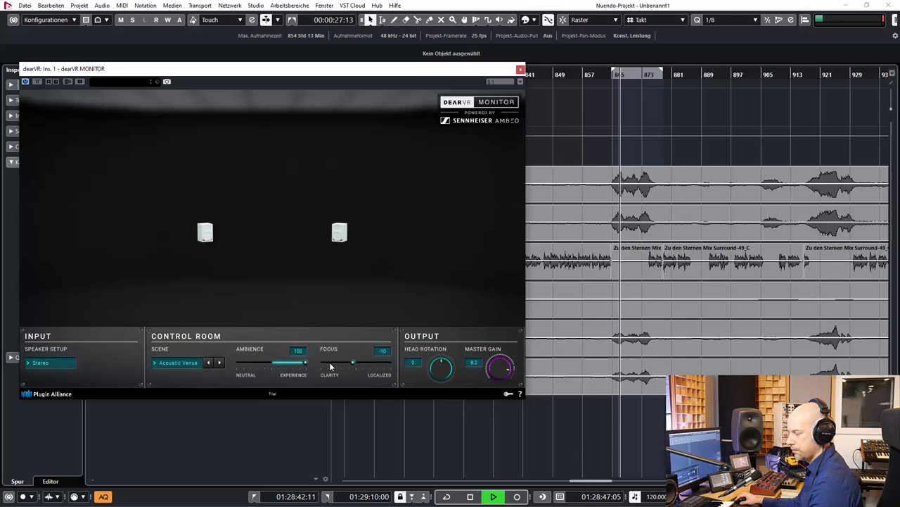
pyautogui.moveTo(304, 363)
pyautogui.mouseDown()
pyautogui.moveTo(228, 363)
pyautogui.moveTo(292, 371)
pyautogui.mouseUp()
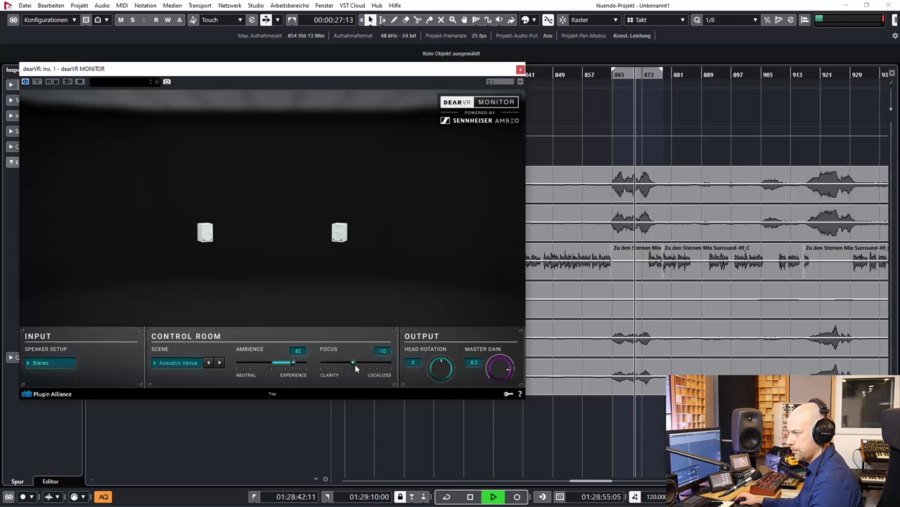
pyautogui.moveTo(355, 364)
pyautogui.mouseDown()
pyautogui.moveTo(400, 368)
pyautogui.moveTo(311, 359)
pyautogui.moveTo(277, 368)
pyautogui.moveTo(396, 363)
pyautogui.mouseUp()
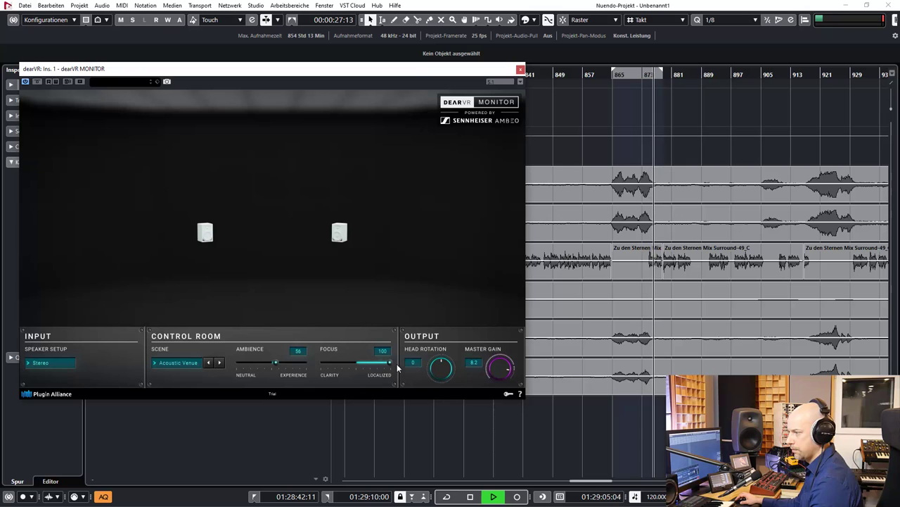
pyautogui.moveTo(397, 364); pyautogui.dragTo(359, 368)
# Stop playback and change dearVR MONITOR's input speaker setup from Stereo to 5.1 Film
pyautogui.press('space')
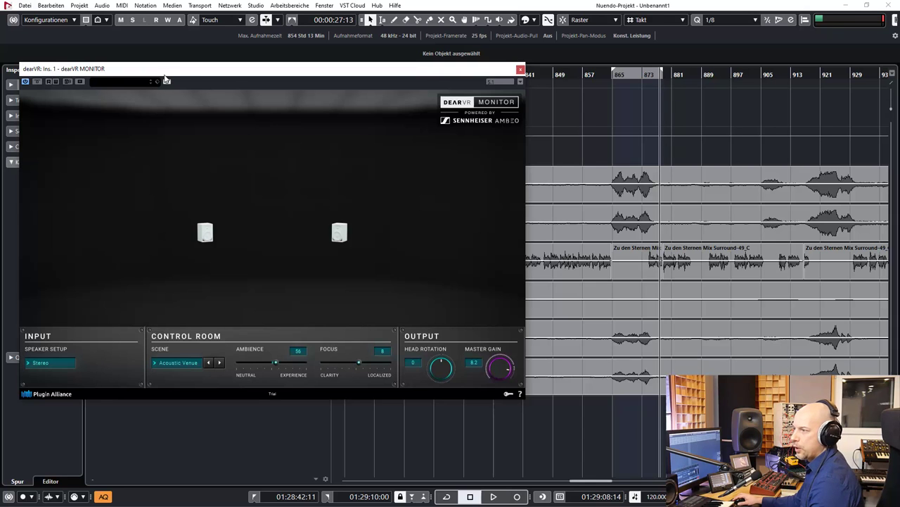
pyautogui.moveTo(171, 70); pyautogui.dragTo(309, 69)
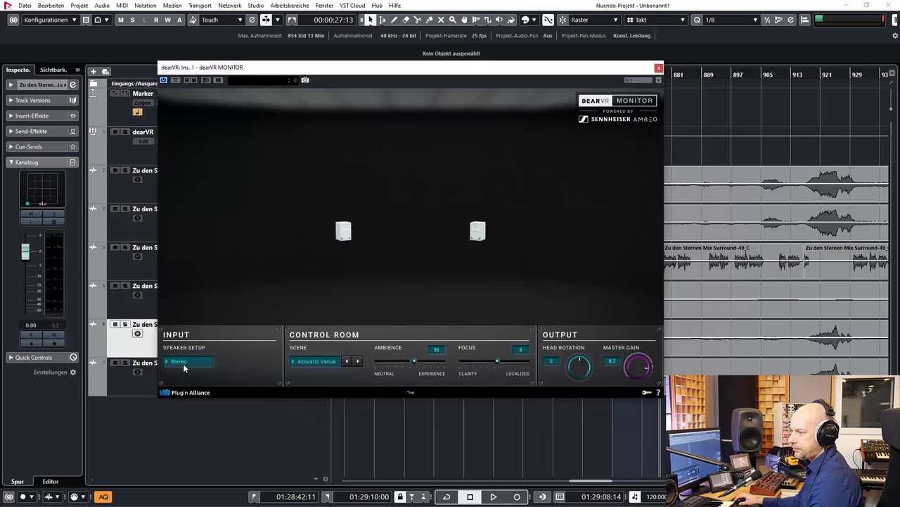
pyautogui.click(181, 362)
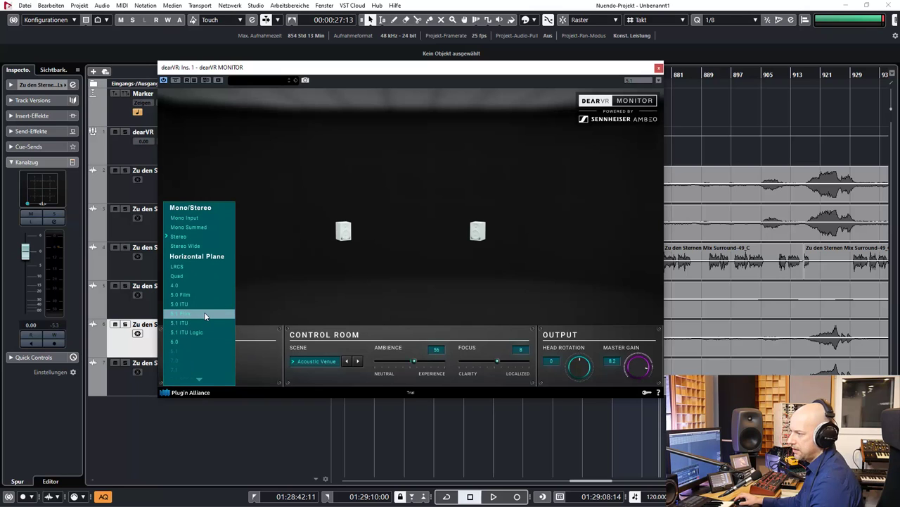
pyautogui.click(205, 314)
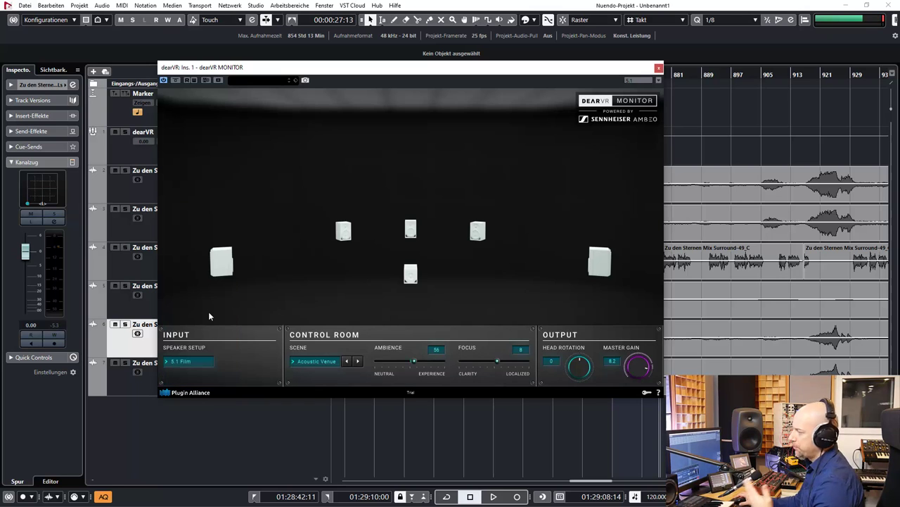
pyautogui.moveTo(375, 68); pyautogui.dragTo(155, 70)
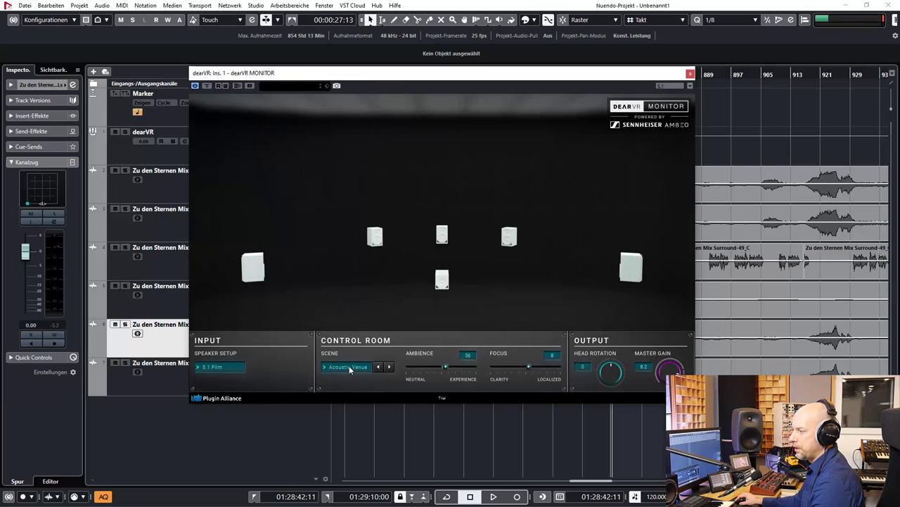
# Switch the dearVR MONITOR room scene from Acoustic Venue to Cinema
pyautogui.click(348, 365)
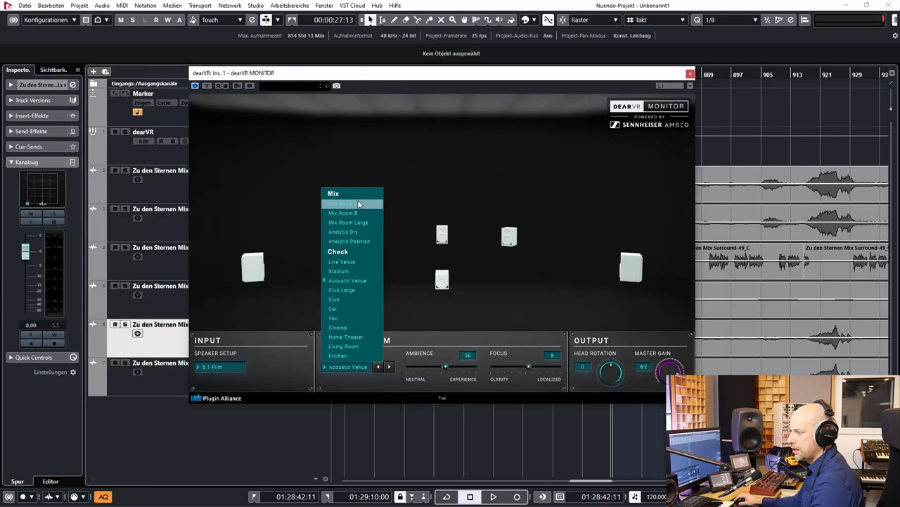
pyautogui.click(372, 328)
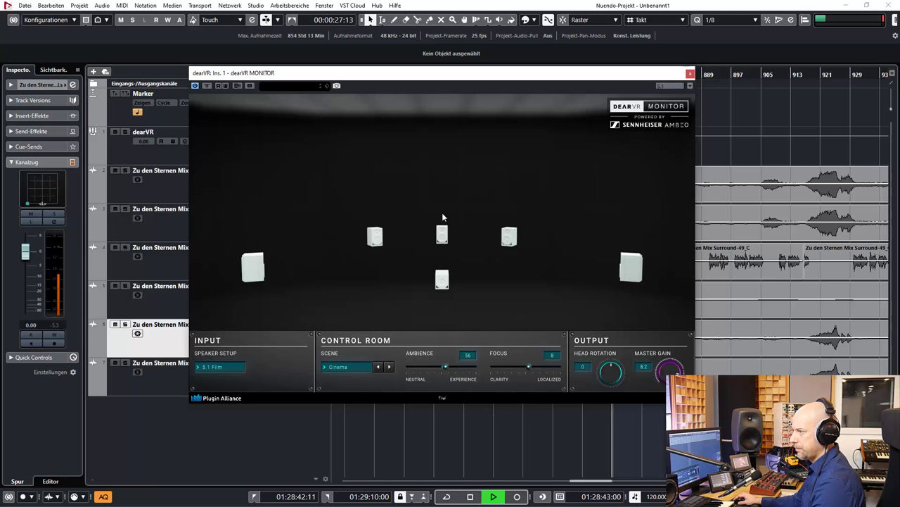
pyautogui.moveTo(502, 76)
pyautogui.mouseDown()
pyautogui.moveTo(416, 297)
pyautogui.moveTo(356, 51)
pyautogui.moveTo(347, 49)
pyautogui.mouseUp()
# Audition the Cinema scene by briefly playing the mix from 01:29:04:00
pyautogui.press('space')
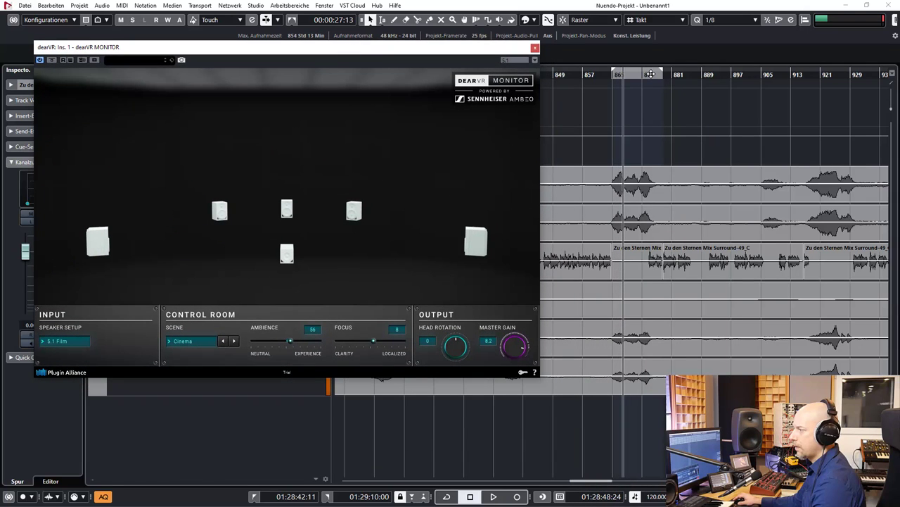
pyautogui.click(651, 74)
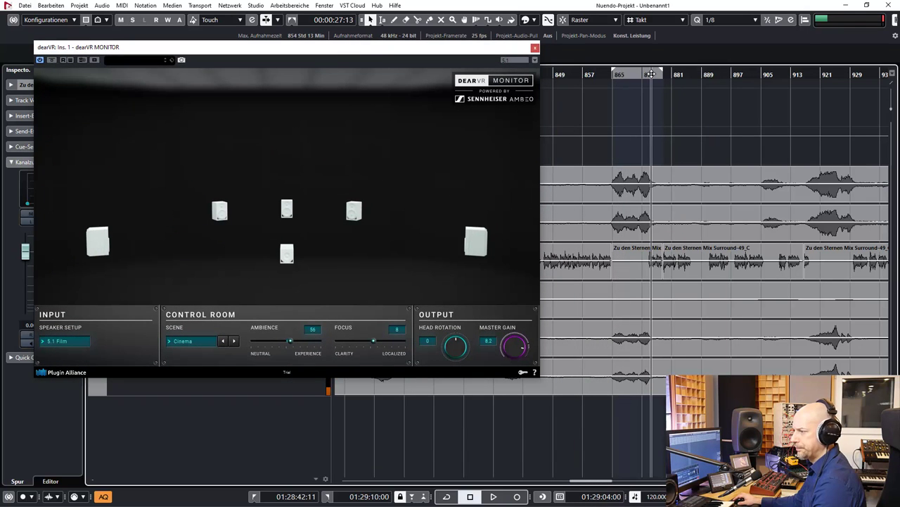
pyautogui.press('space')
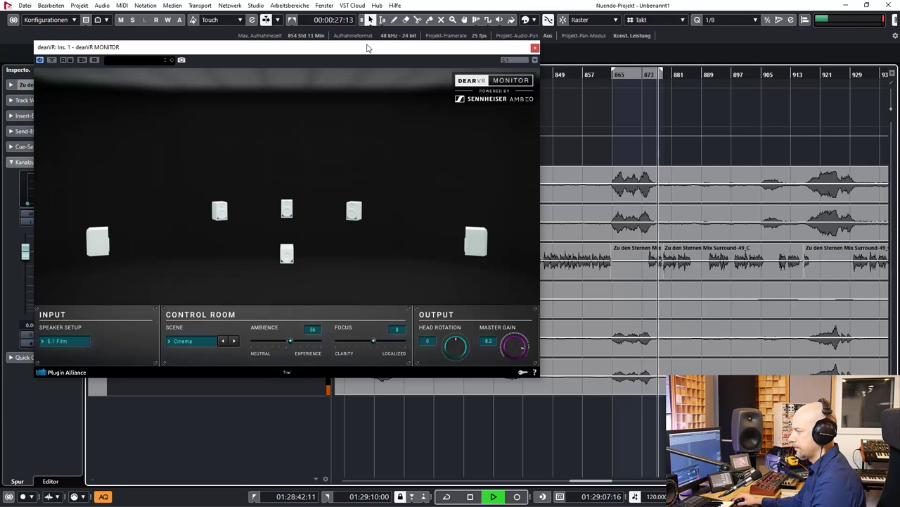
pyautogui.press('space')
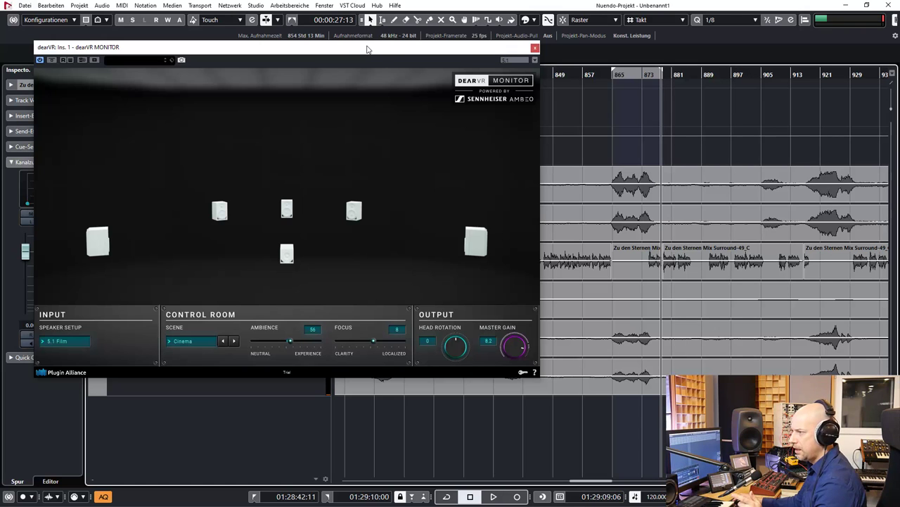
pyautogui.moveTo(367, 49); pyautogui.dragTo(456, 310)
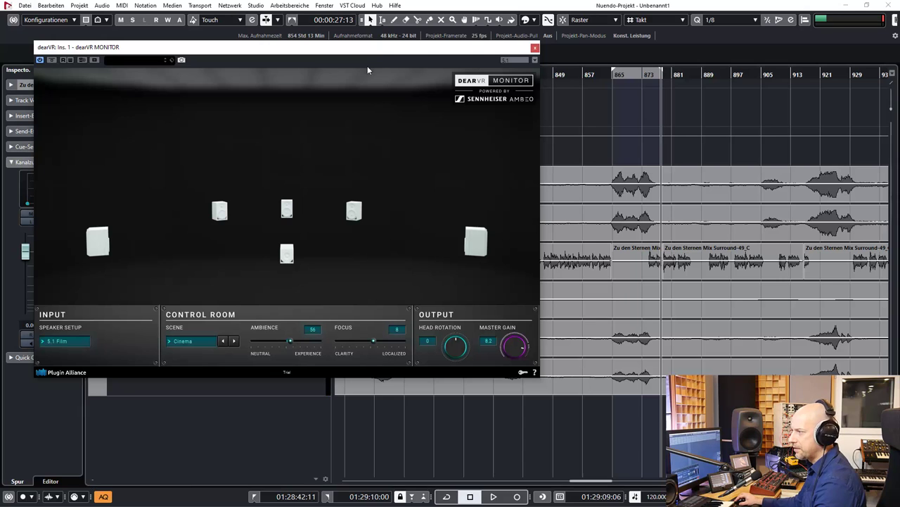
pyautogui.click(232, 186)
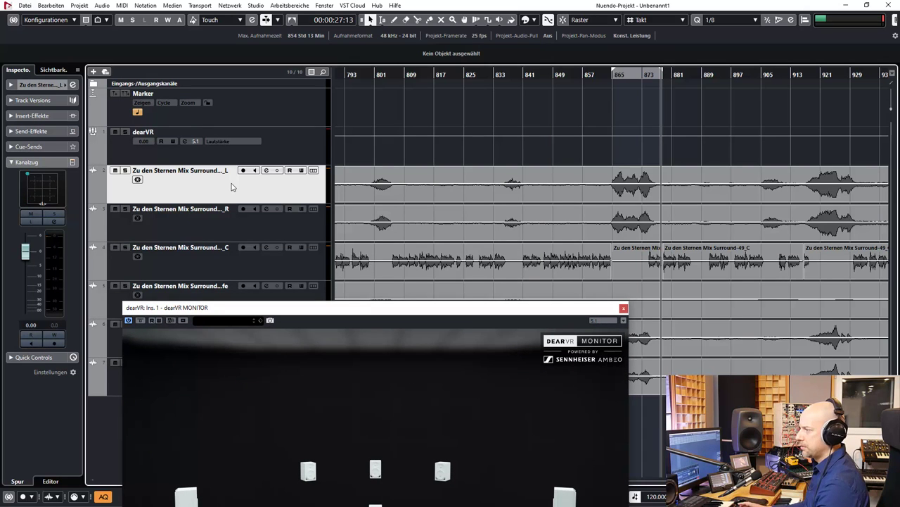
pyautogui.press('s')
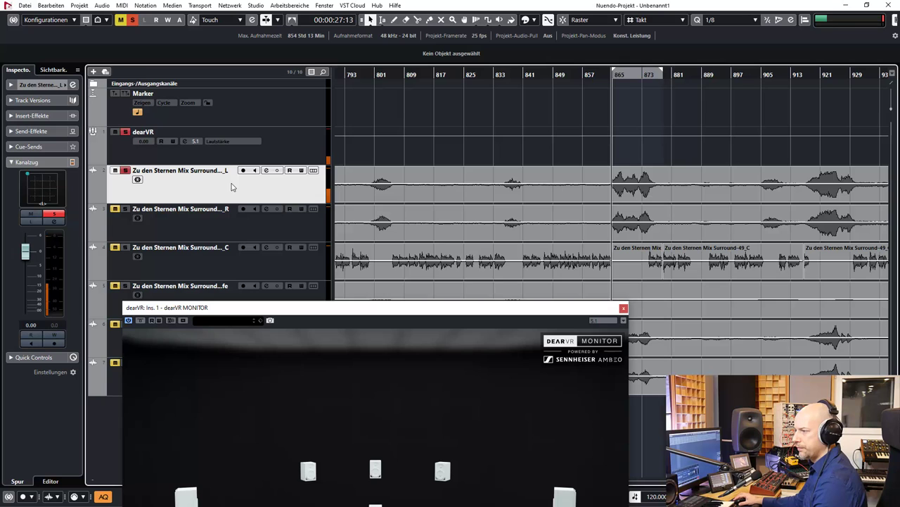
pyautogui.keyDown('ctrl'); pyautogui.click(126, 209); pyautogui.keyUp('ctrl')
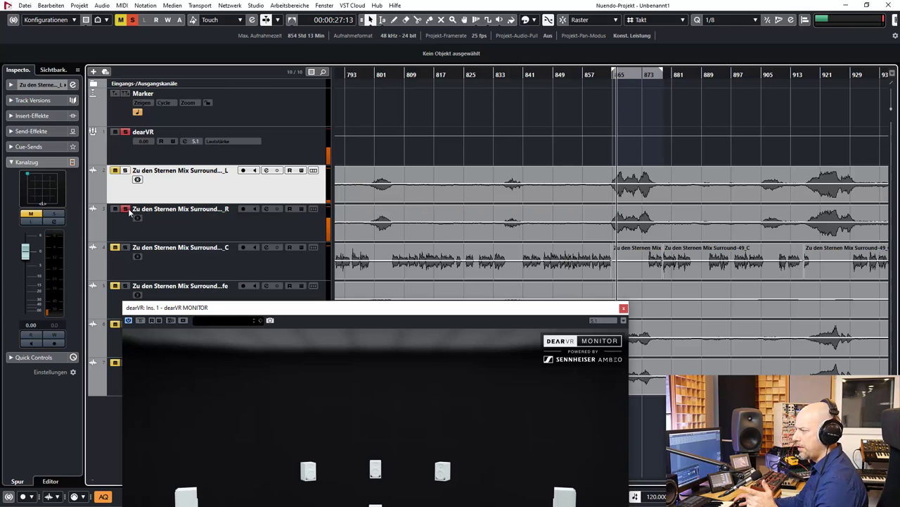
pyautogui.click(128, 208)
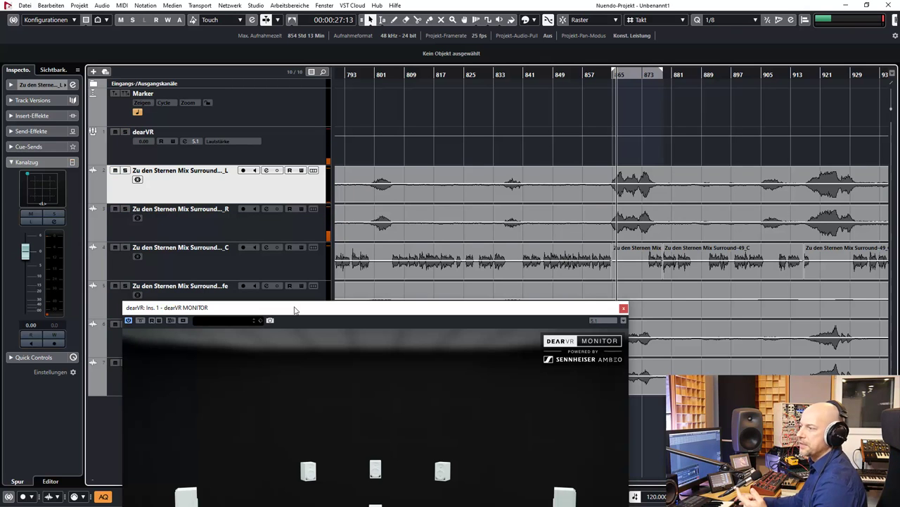
pyautogui.moveTo(295, 309); pyautogui.dragTo(190, 77)
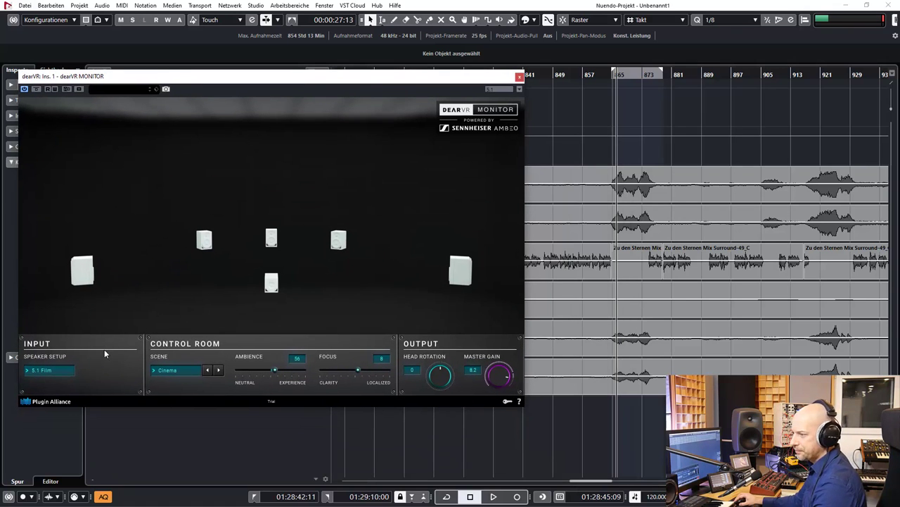
# Set the dearVR MONITOR input speaker setup to 5.1 ITU and close the plugin window
pyautogui.click(54, 370)
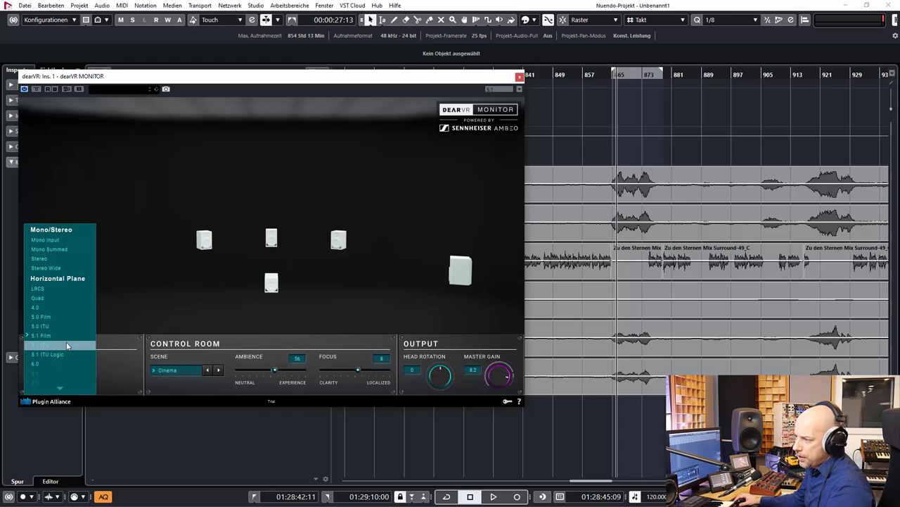
pyautogui.click(67, 346)
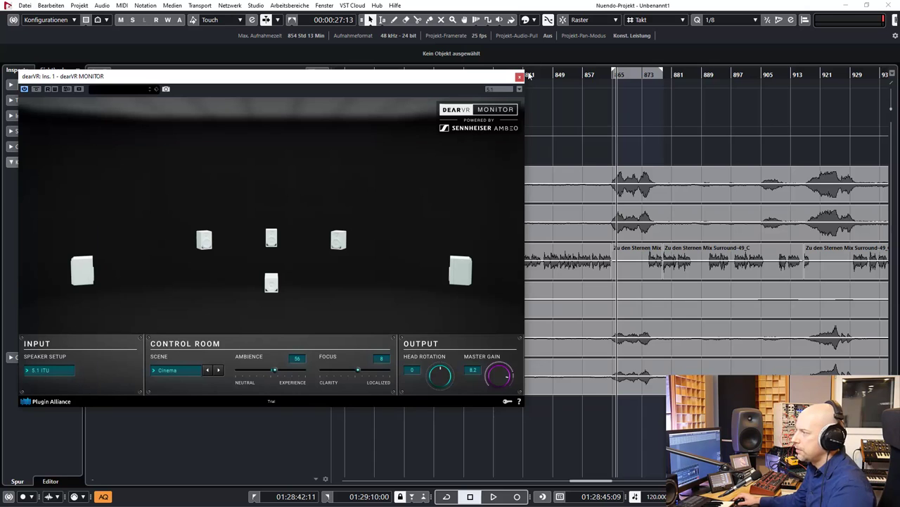
pyautogui.click(519, 76)
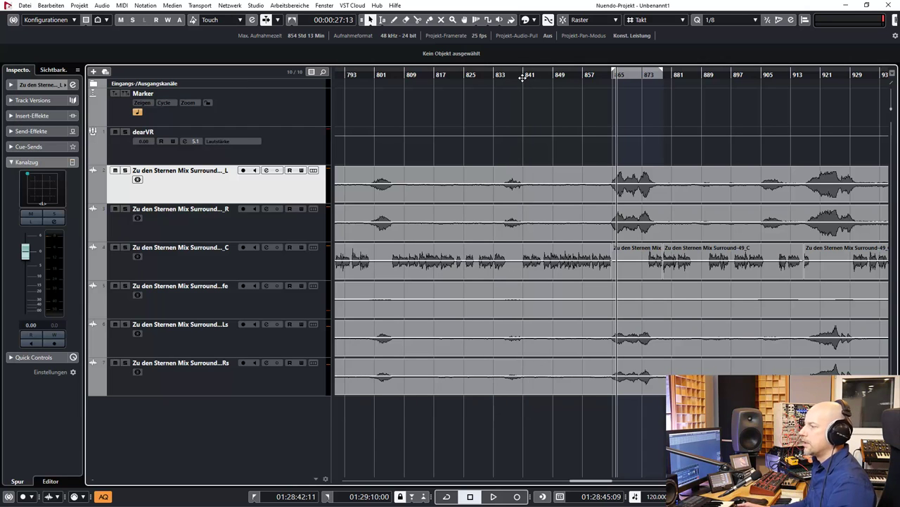
pyautogui.click(218, 256)
pyautogui.press('s')
pyautogui.click(674, 75)
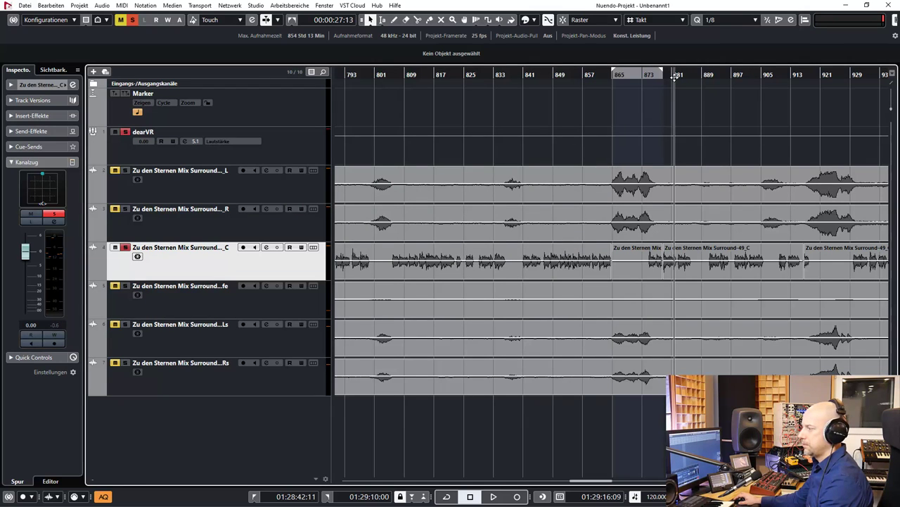
pyautogui.press('space')
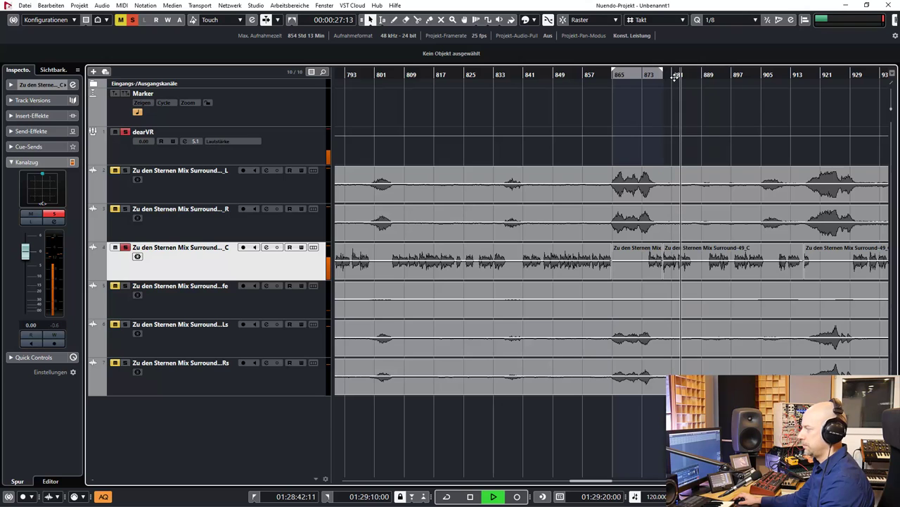
pyautogui.press('space')
pyautogui.press('s')
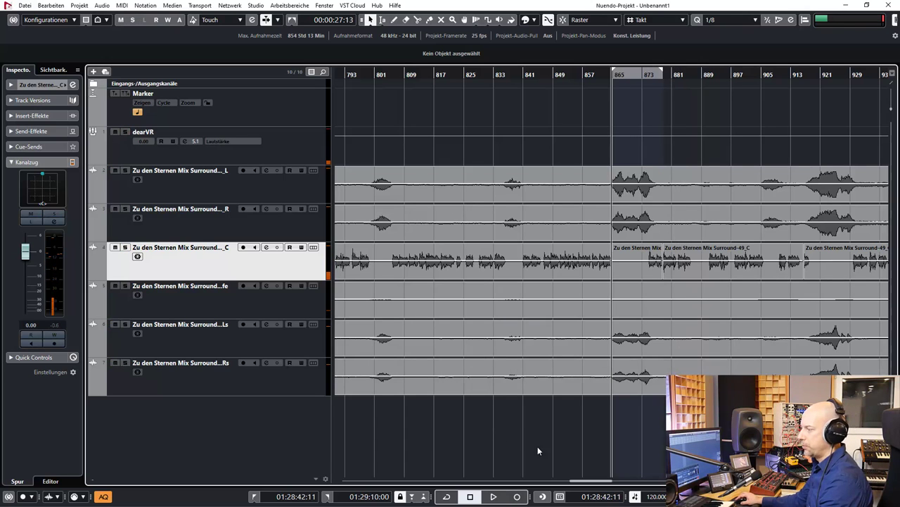
pyautogui.click(226, 339)
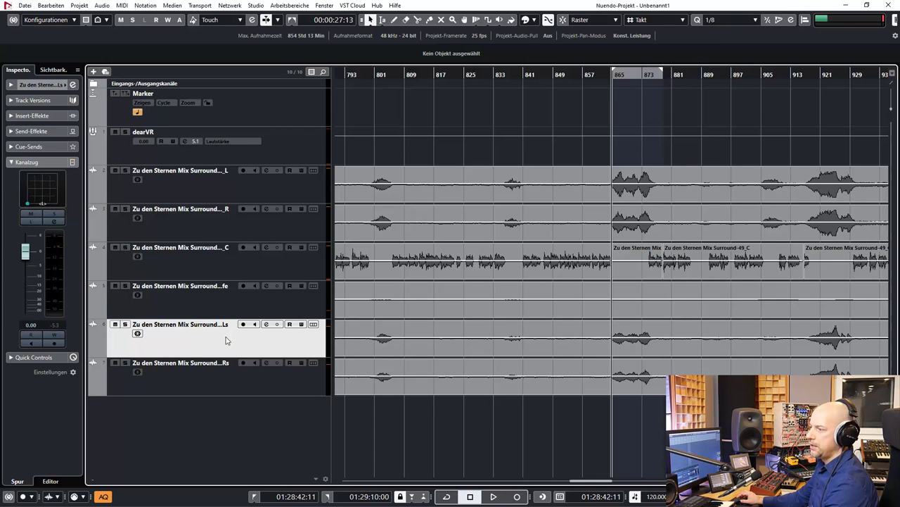
pyautogui.press('s')
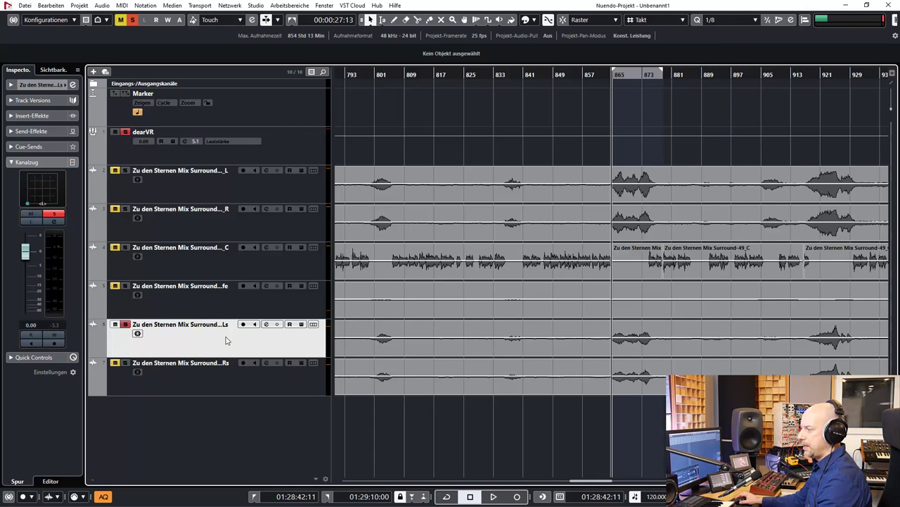
pyautogui.press('space')
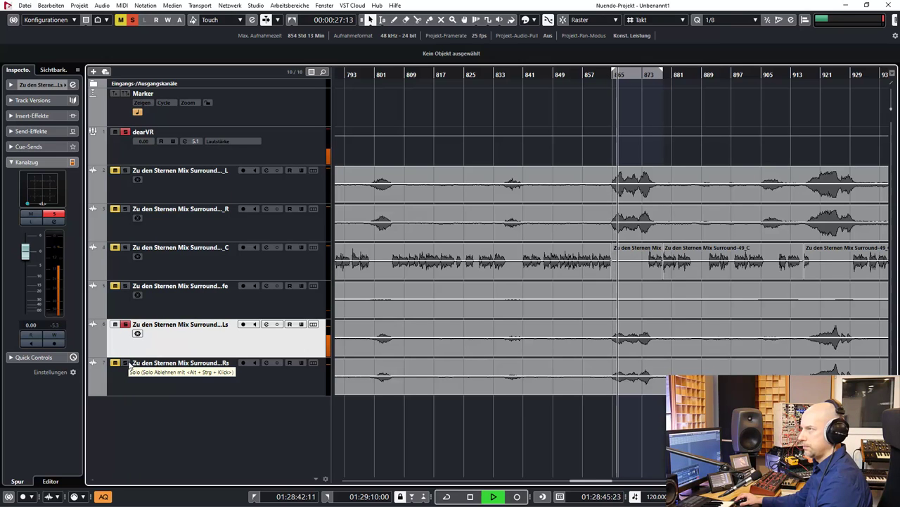
pyautogui.press('space')
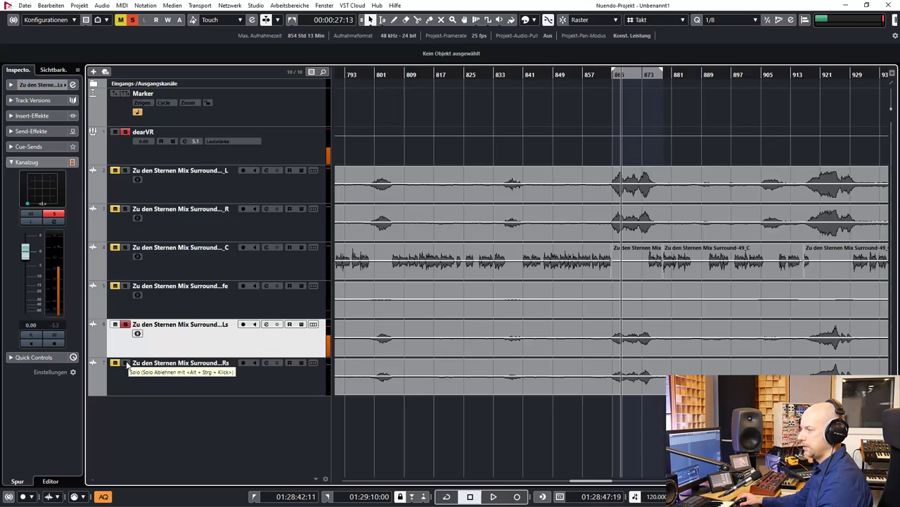
pyautogui.click(125, 362)
pyautogui.press('space')
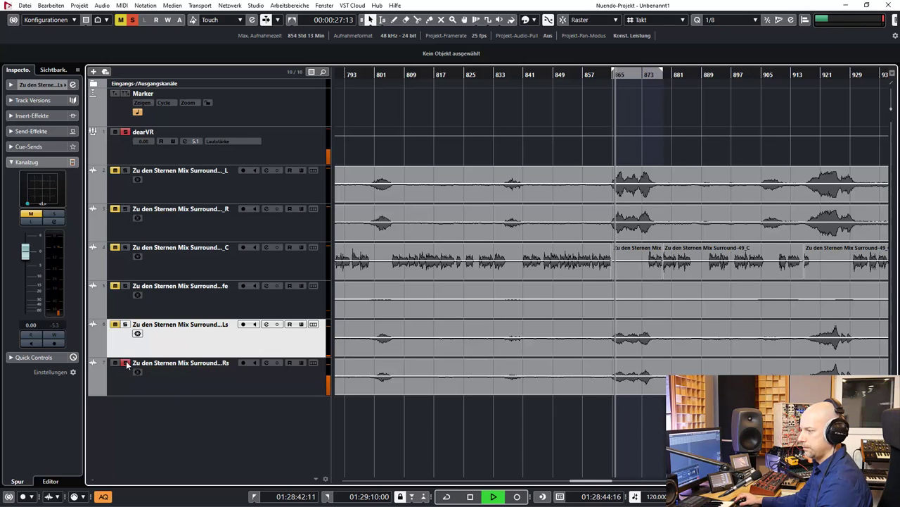
pyautogui.press('space')
pyautogui.click(125, 362)
pyautogui.press('space')
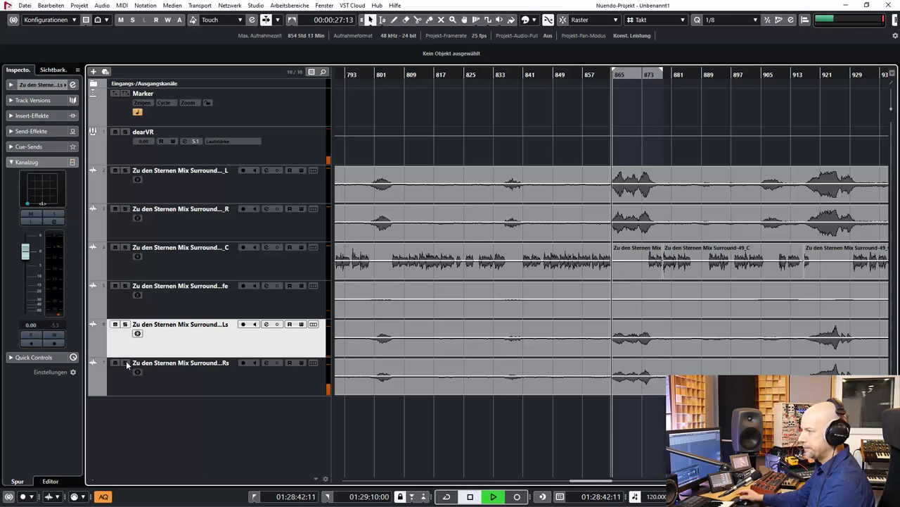
# Reopen the dearVR MONITOR editor from the dearVR track's insert effects
pyautogui.click(278, 152)
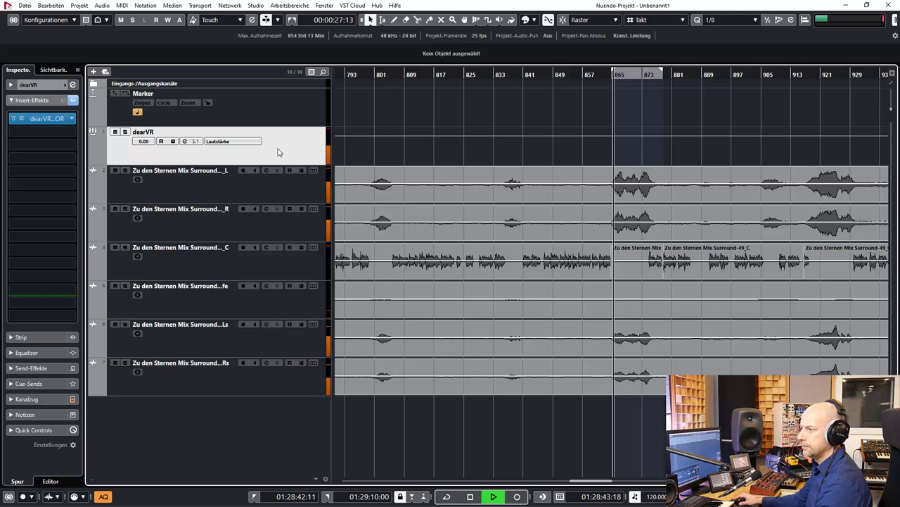
pyautogui.click(22, 121)
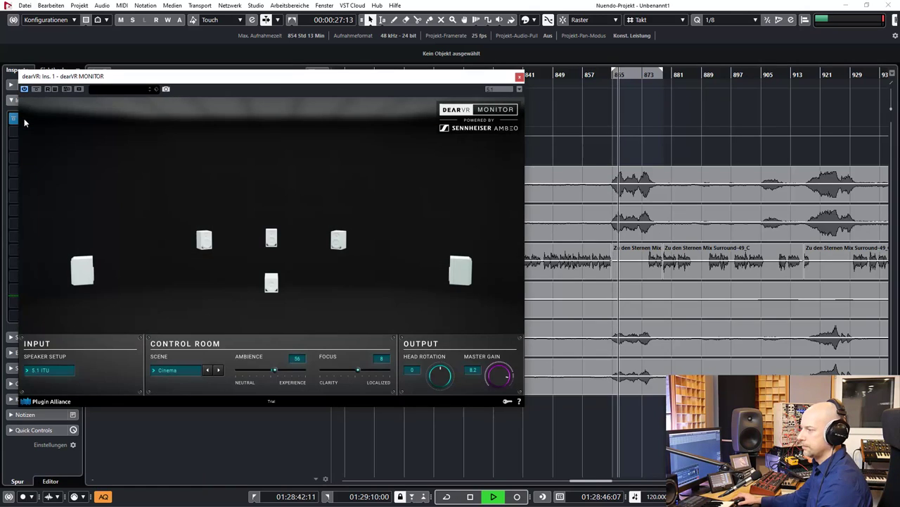
pyautogui.moveTo(202, 77); pyautogui.dragTo(276, 103)
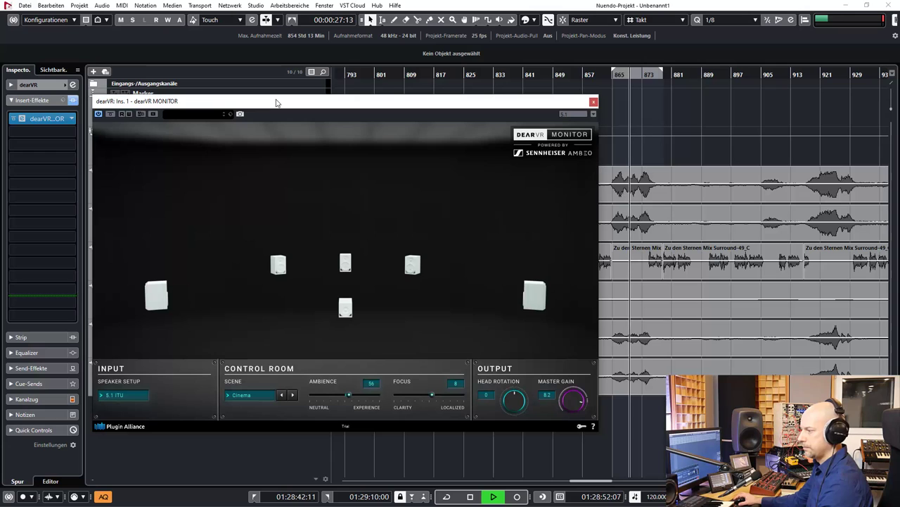
# Sweep Ambience toward Neutral and back up to 100, leaving Focus at -6
pyautogui.press('space')
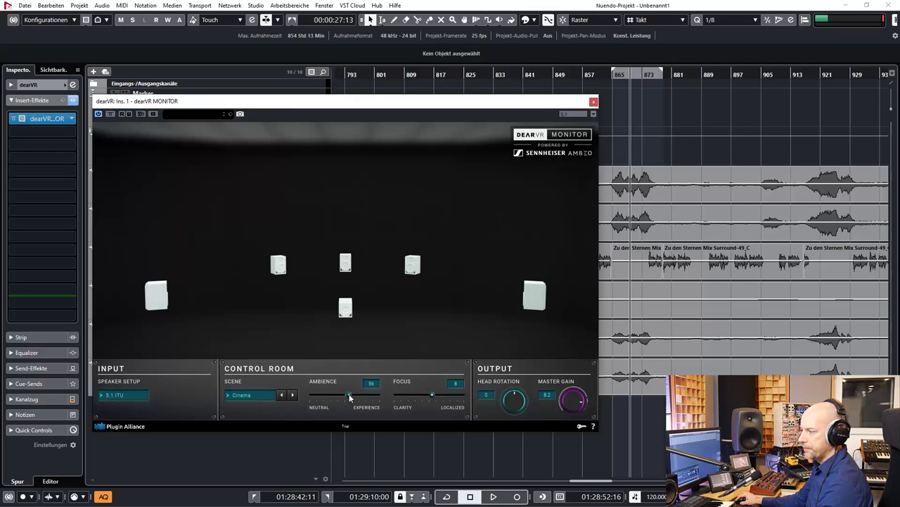
pyautogui.moveTo(343, 394); pyautogui.dragTo(329, 402)
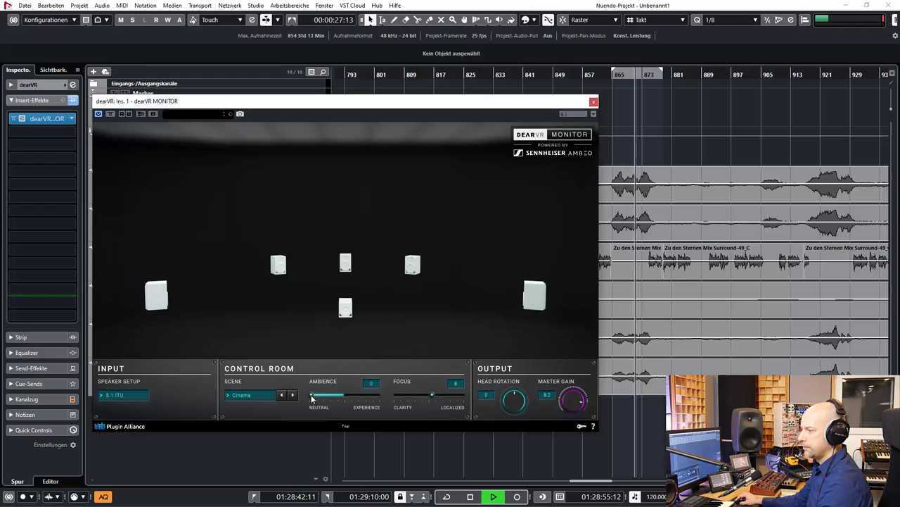
pyautogui.moveTo(313, 399)
pyautogui.mouseDown()
pyautogui.moveTo(480, 402)
pyautogui.moveTo(299, 398)
pyautogui.moveTo(463, 399)
pyautogui.moveTo(407, 401)
pyautogui.moveTo(427, 395)
pyautogui.mouseUp()
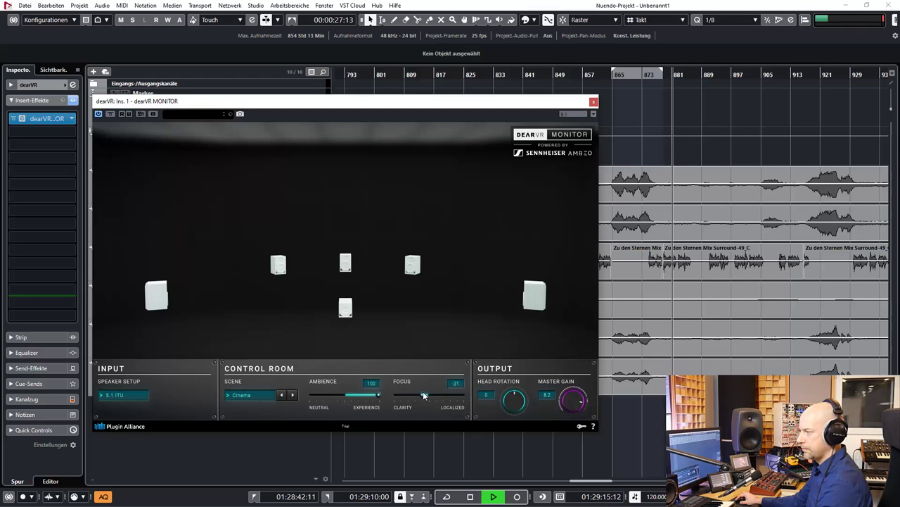
pyautogui.press('space')
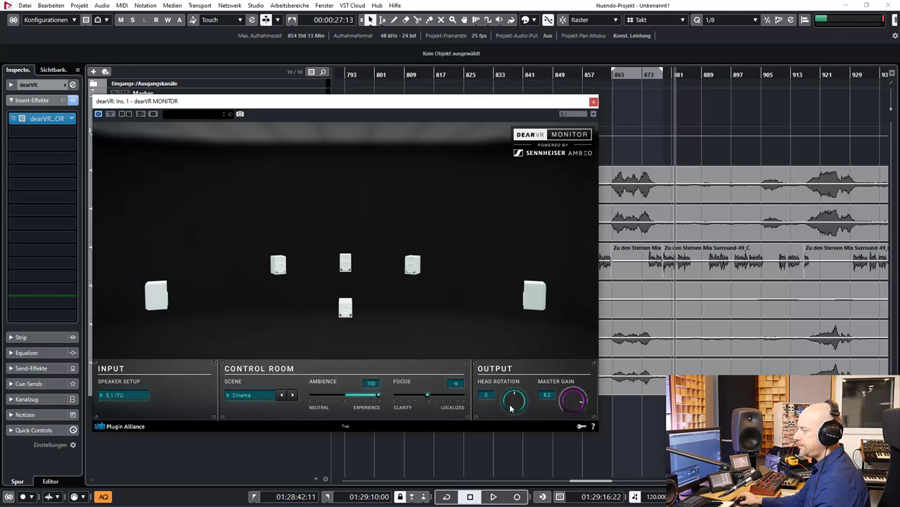
pyautogui.moveTo(511, 407); pyautogui.dragTo(523, 379)
pyautogui.press('space')
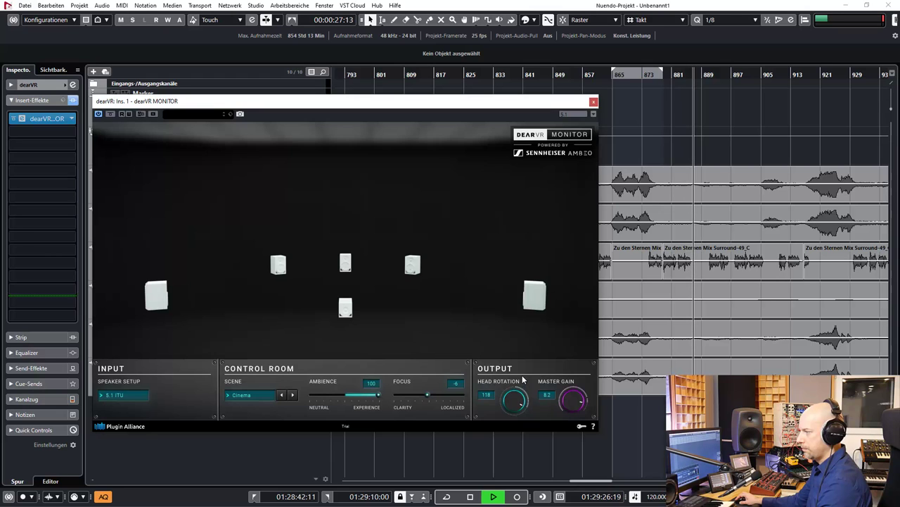
pyautogui.moveTo(523, 380); pyautogui.dragTo(519, 326)
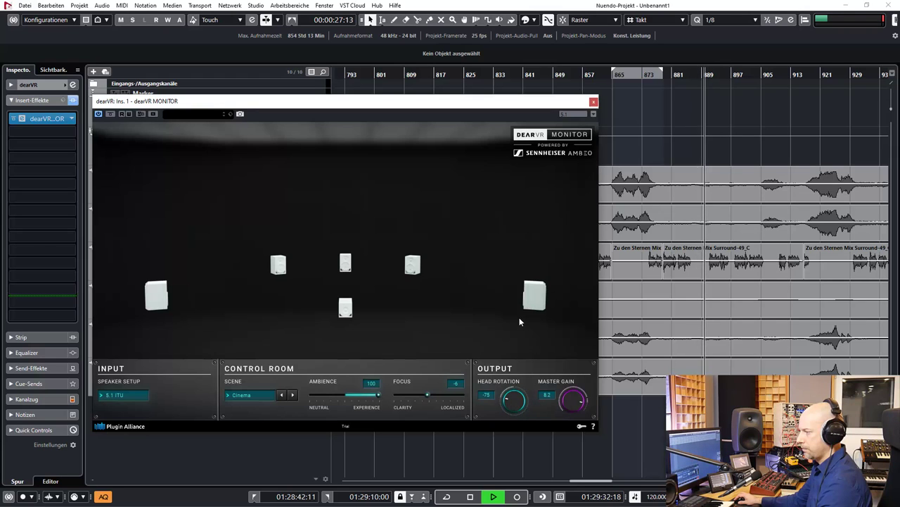
pyautogui.moveTo(520, 326); pyautogui.dragTo(526, 303)
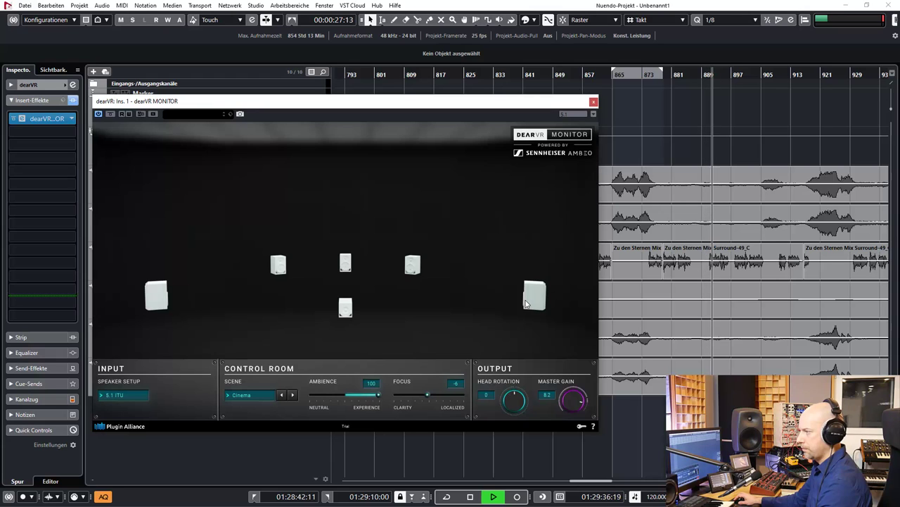
pyautogui.moveTo(526, 304); pyautogui.dragTo(527, 304)
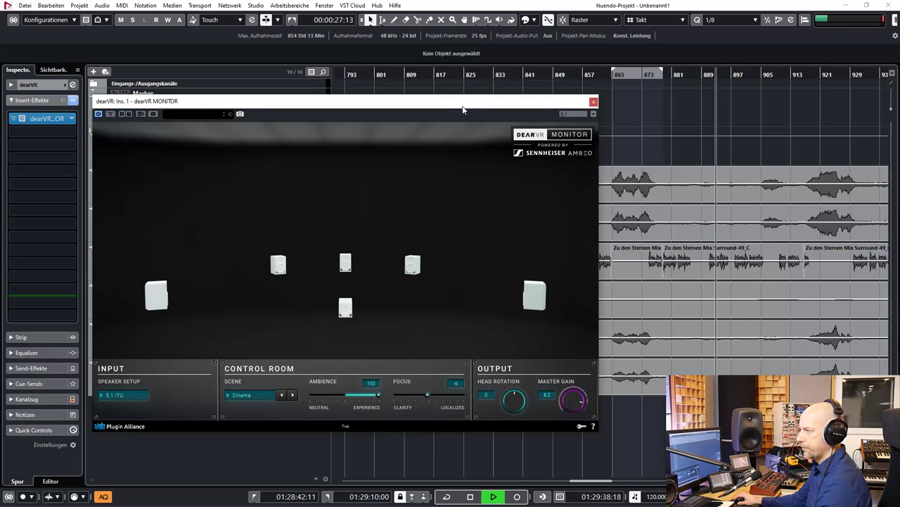
# Stop playback and select the centre-channel (C) track
pyautogui.press('space')
pyautogui.moveTo(466, 105); pyautogui.dragTo(476, 232)
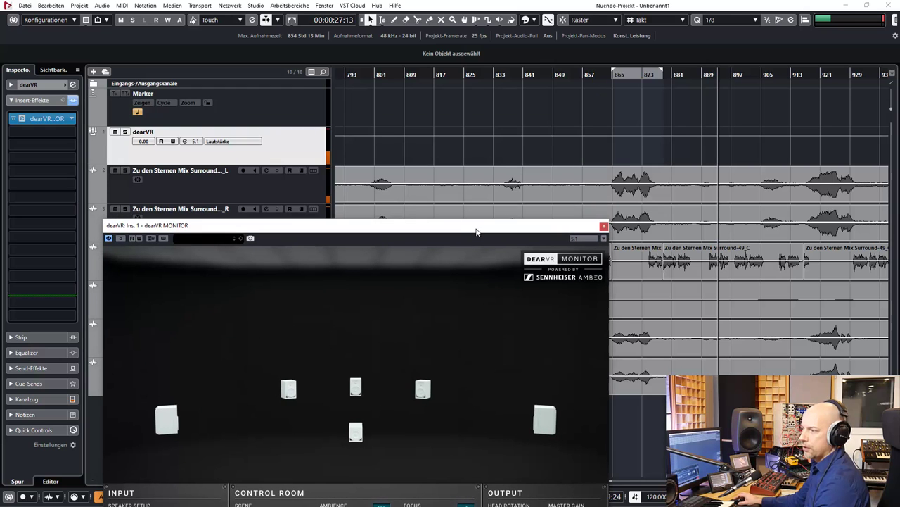
pyautogui.click(230, 189)
pyautogui.moveTo(334, 231)
pyautogui.mouseDown()
pyautogui.moveTo(342, 304)
pyautogui.moveTo(238, 85)
pyautogui.mouseUp()
pyautogui.click(291, 266)
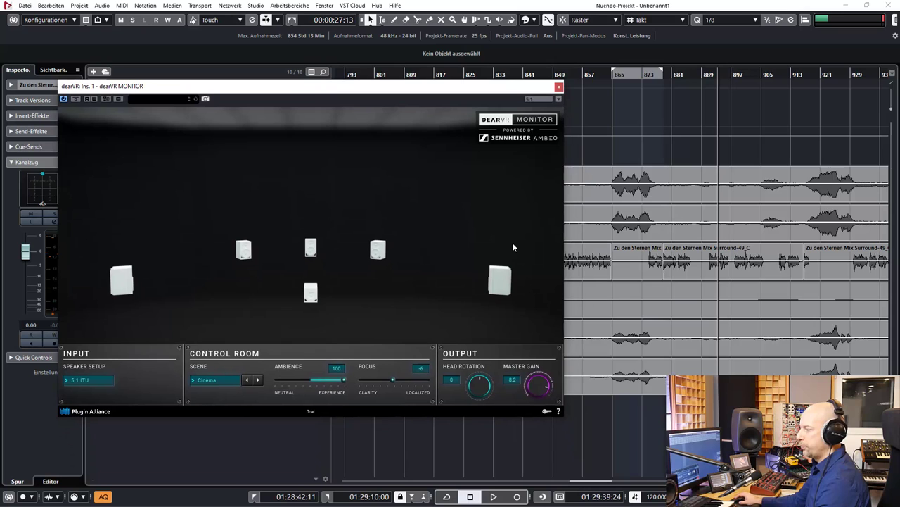
# Split the centre-channel event around bars 705–753 and loop that section with Cycle
pyautogui.hscroll(-3, 679, 369)
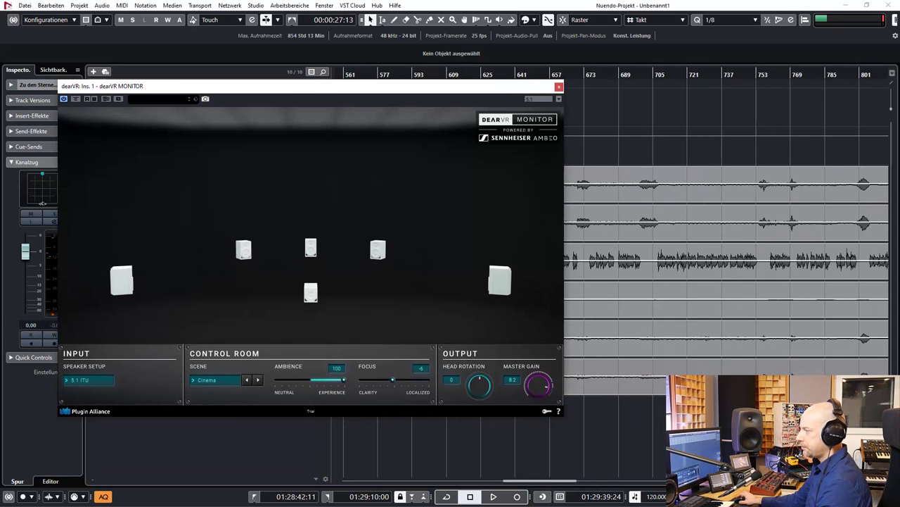
pyautogui.hscroll(-3, 715, 354)
pyautogui.press('3')
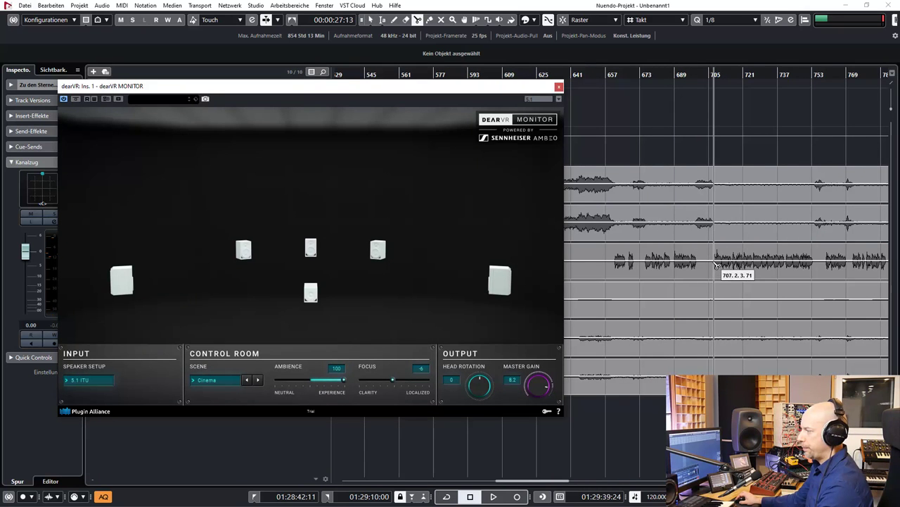
pyautogui.click(715, 266)
pyautogui.click(819, 266)
pyautogui.press('1')
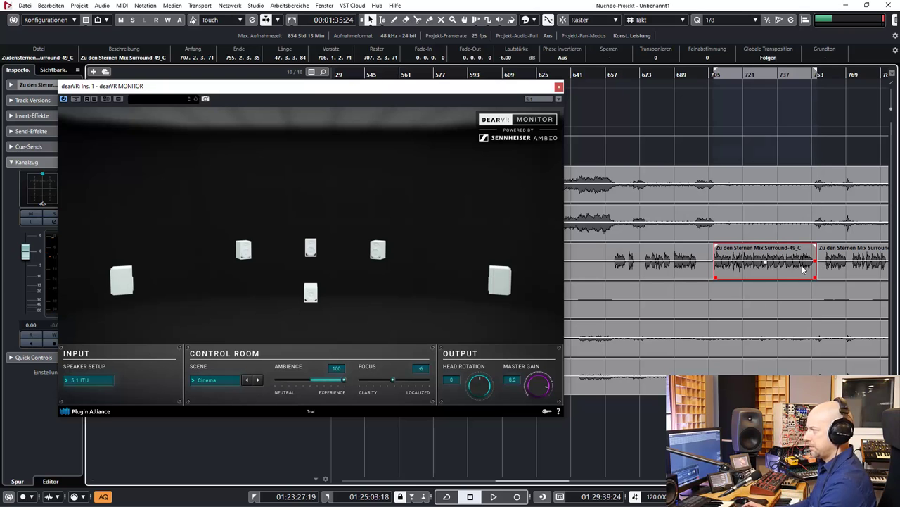
pyautogui.press('KP_1')
pyautogui.press('KP_Divide')
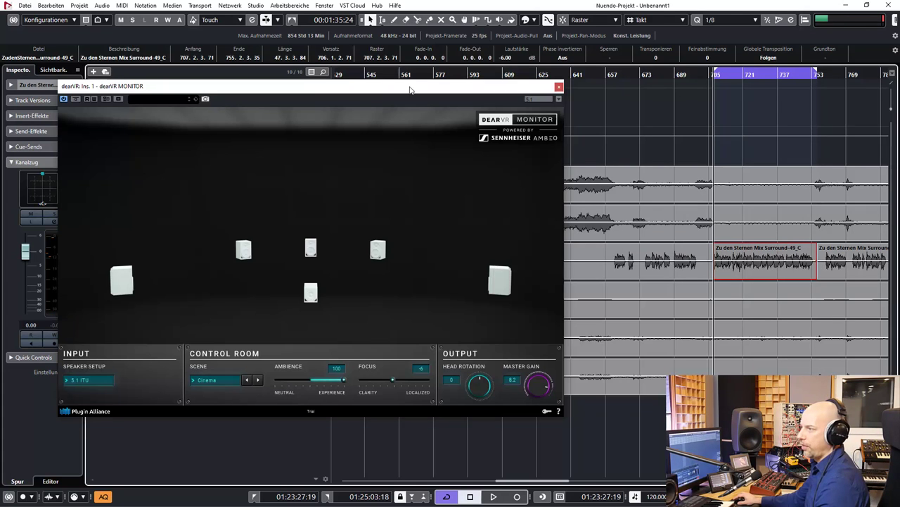
# Sweep the centre track's MultiPanner around the room during playback, then reset rotation to 0
pyautogui.moveTo(404, 88); pyautogui.dragTo(722, 162)
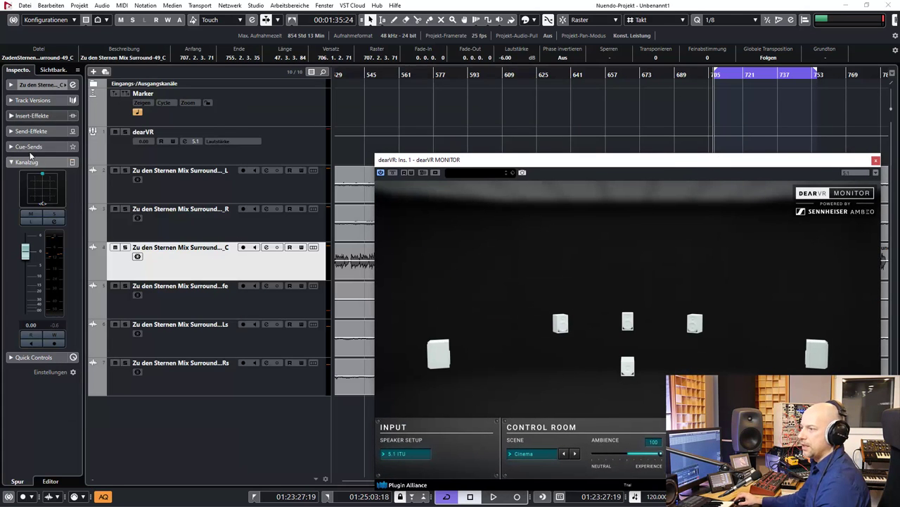
pyautogui.doubleClick(42, 186)
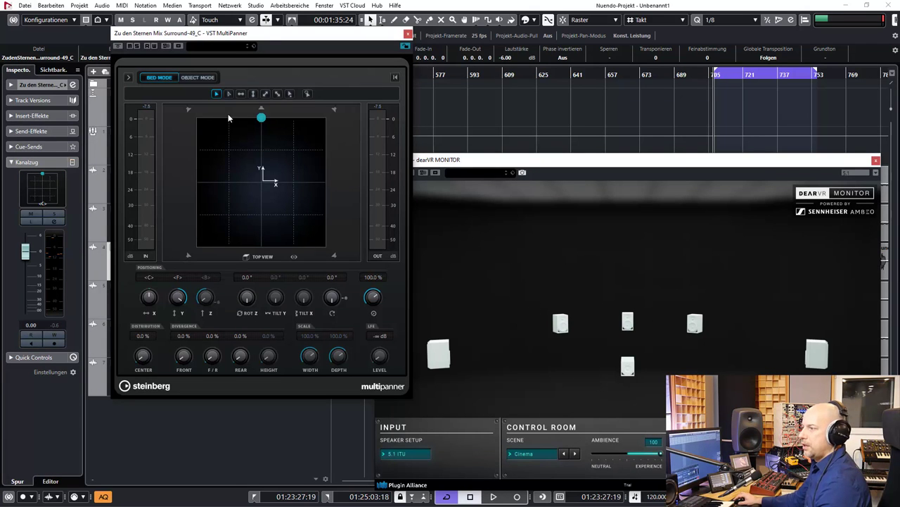
pyautogui.click(285, 43)
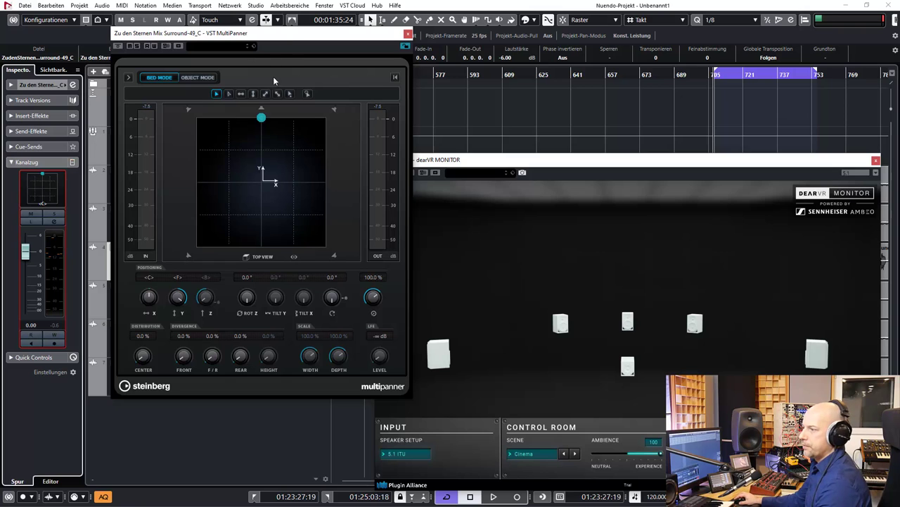
pyautogui.press('space')
pyautogui.moveTo(261, 117)
pyautogui.mouseDown()
pyautogui.moveTo(197, 114)
pyautogui.moveTo(243, 100)
pyautogui.moveTo(332, 99)
pyautogui.moveTo(350, 160)
pyautogui.moveTo(357, 258)
pyautogui.moveTo(180, 270)
pyautogui.moveTo(183, 117)
pyautogui.moveTo(158, 254)
pyautogui.moveTo(339, 279)
pyautogui.moveTo(360, 223)
pyautogui.moveTo(372, 112)
pyautogui.moveTo(387, 256)
pyautogui.mouseUp()
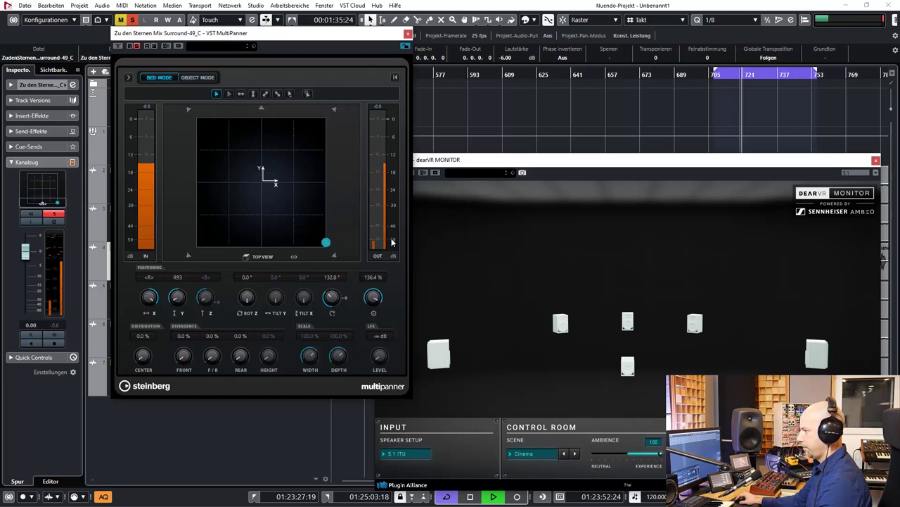
pyautogui.moveTo(388, 257)
pyautogui.mouseDown()
pyautogui.moveTo(368, 95)
pyautogui.moveTo(185, 89)
pyautogui.moveTo(264, 91)
pyautogui.mouseUp()
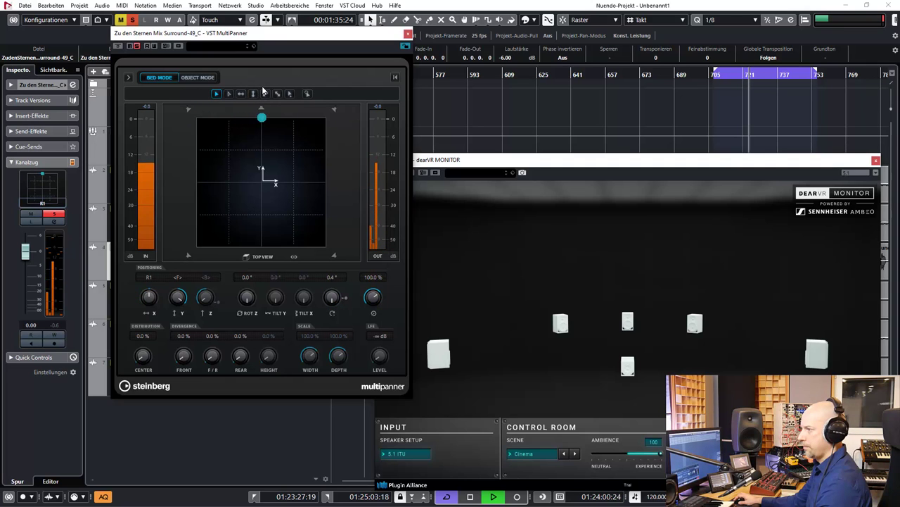
pyautogui.press('space')
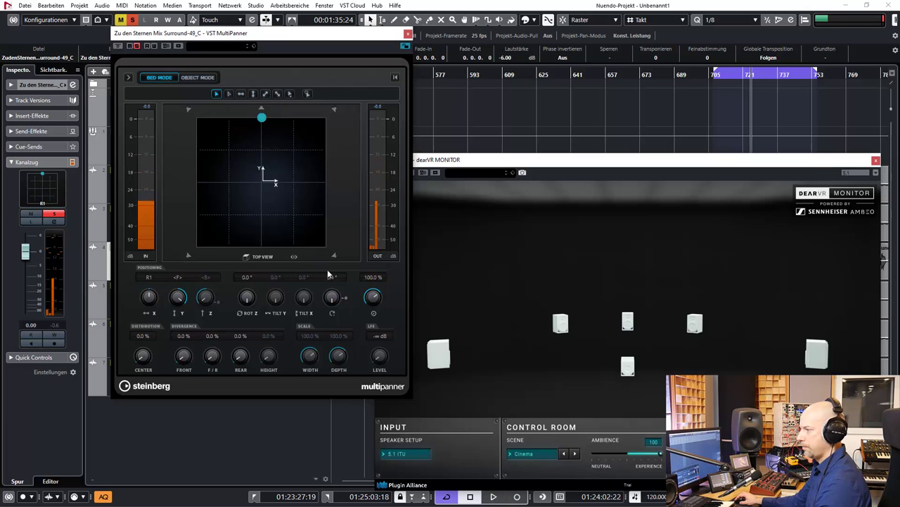
pyautogui.doubleClick(333, 278)
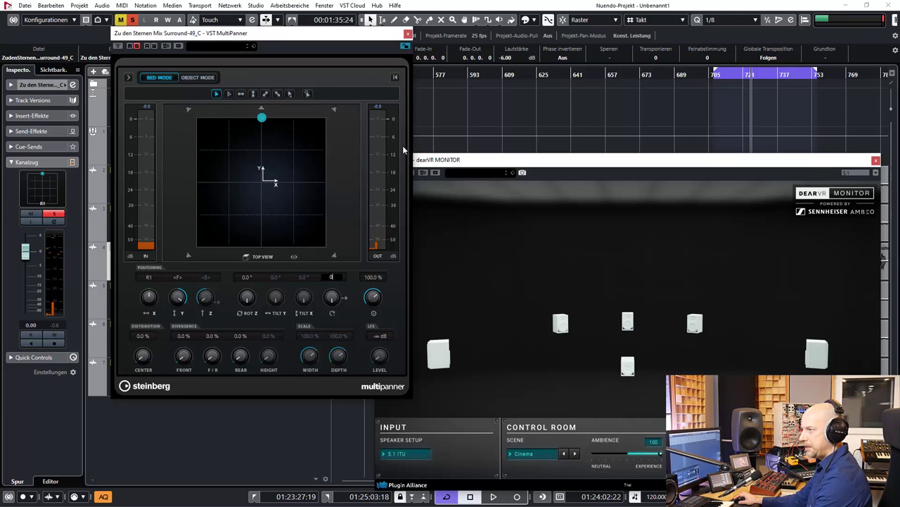
pyautogui.press('Escape')
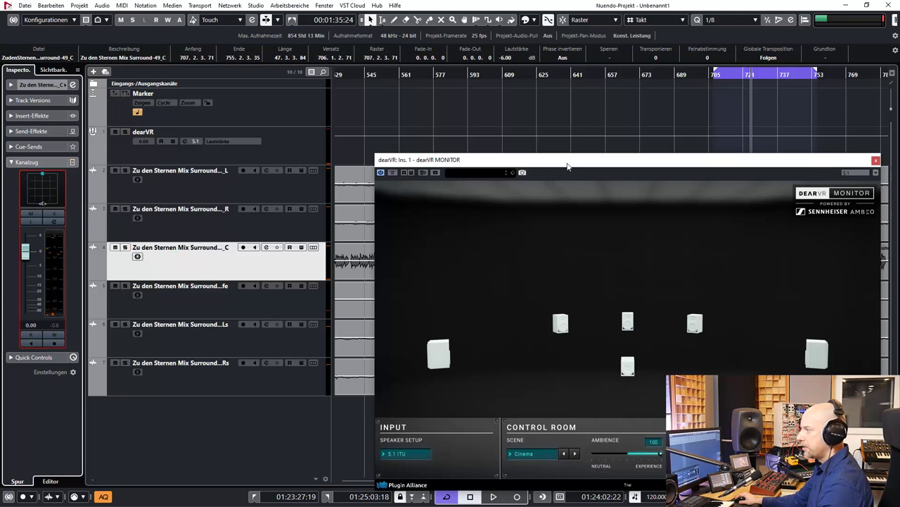
# Turn off looping, zoom the timeline out, and relocate playback to a later bar
pyautogui.moveTo(567, 166); pyautogui.dragTo(197, 108)
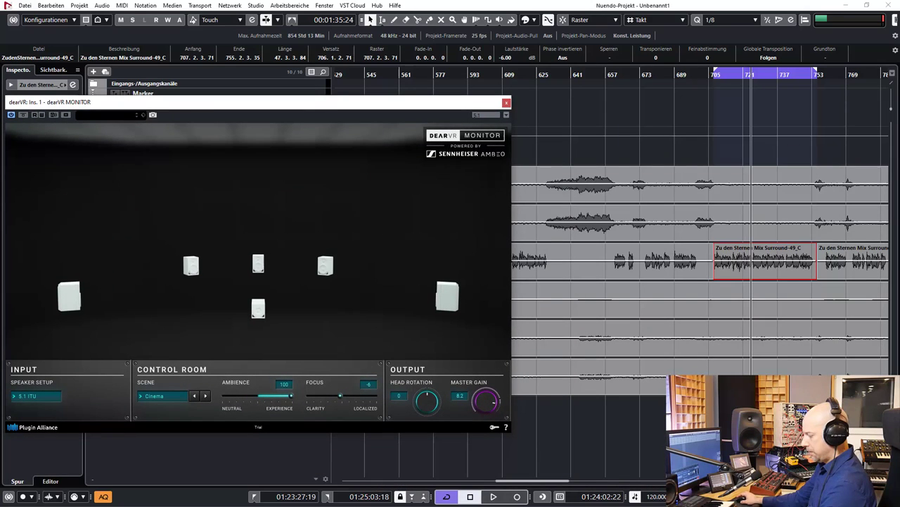
pyautogui.press('KP_Divide')
pyautogui.hscroll(3, 700, 282)
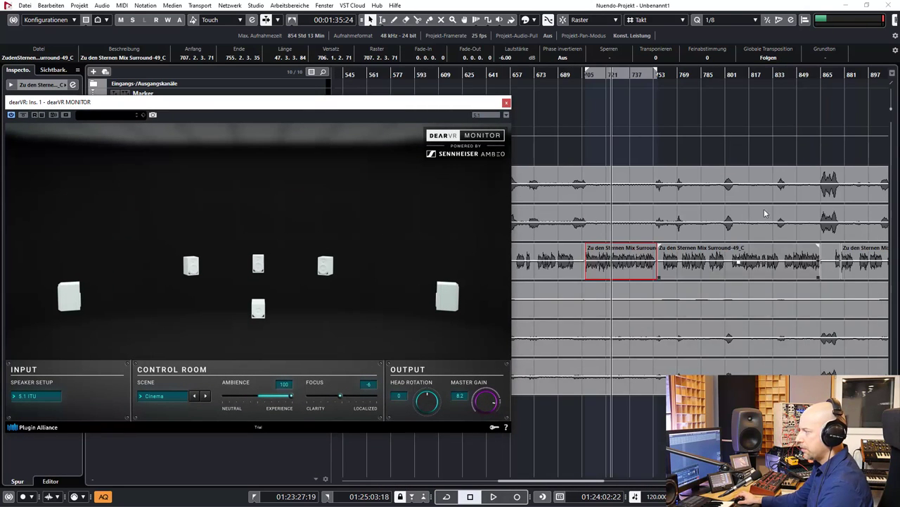
pyautogui.press('g')
pyautogui.doubleClick(810, 75)
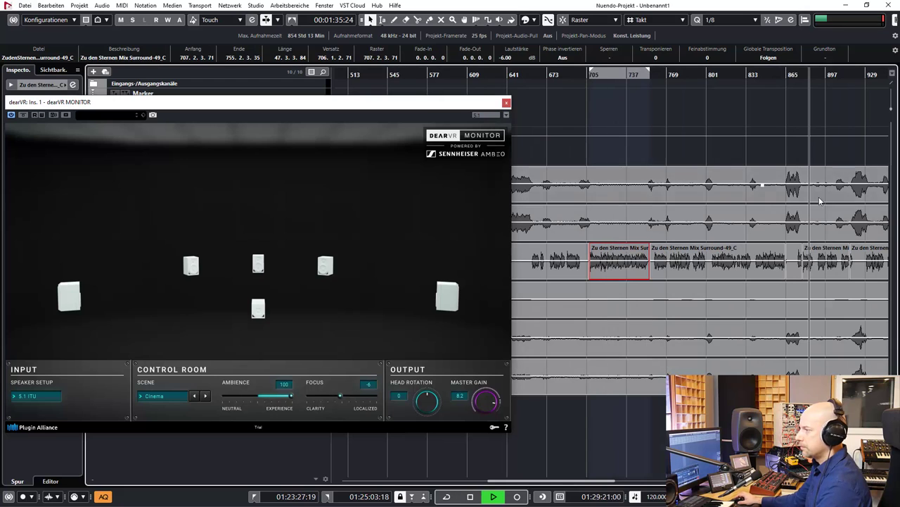
pyautogui.click(837, 76)
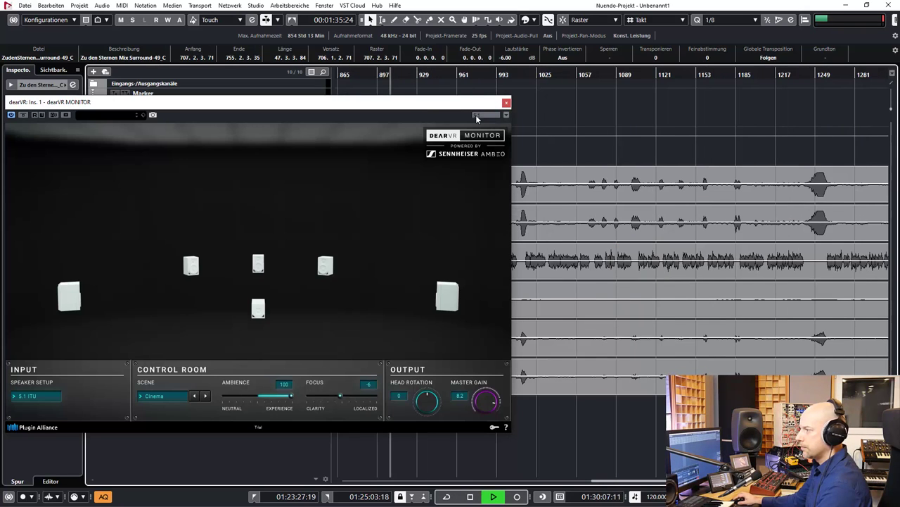
pyautogui.moveTo(472, 105); pyautogui.dragTo(859, 50)
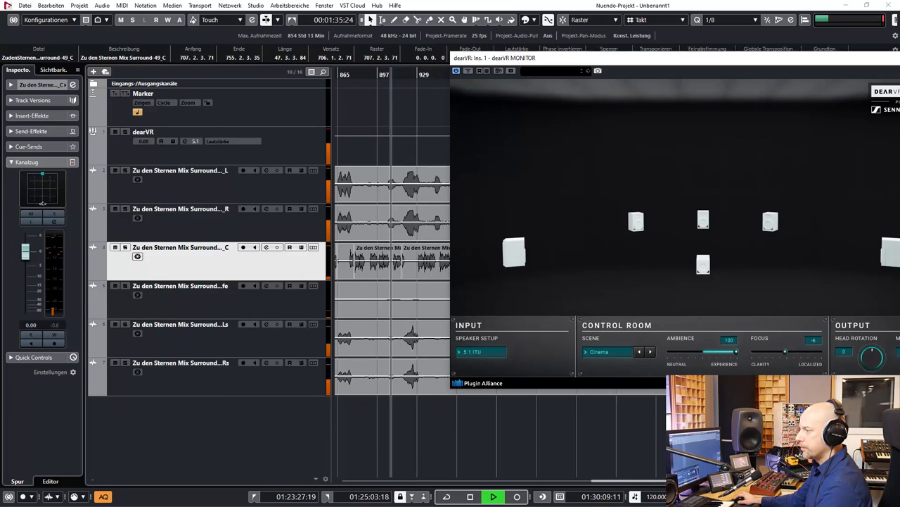
# Switch to Acoustic Venue and set Ambience to about 76 with Focus at 100
pyautogui.click(543, 342)
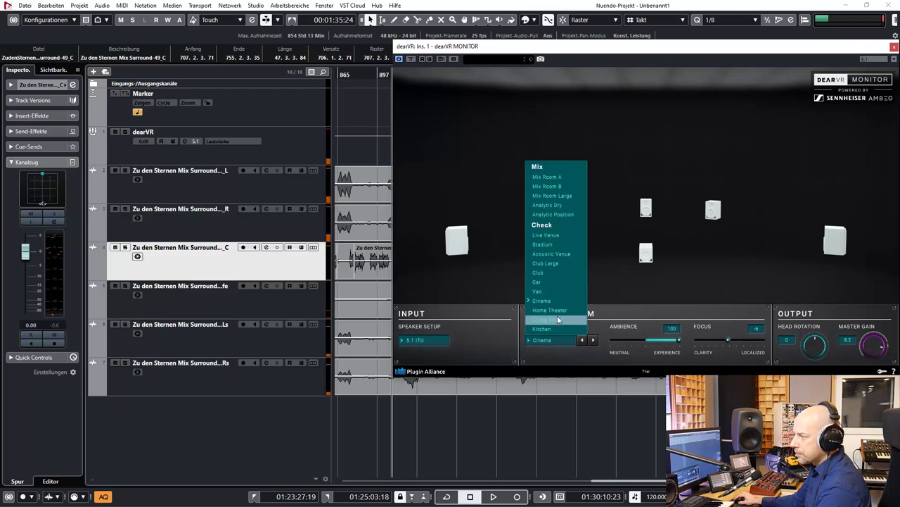
pyautogui.click(572, 252)
pyautogui.press('space')
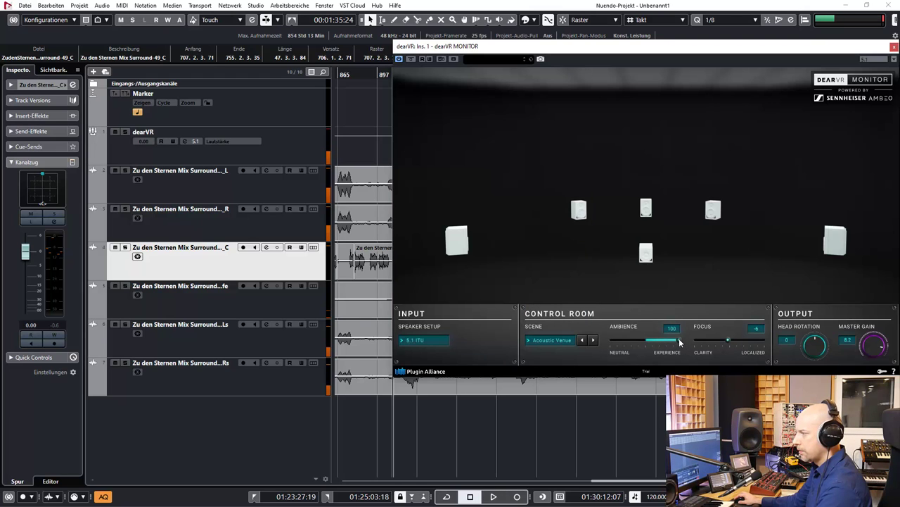
pyautogui.moveTo(680, 339); pyautogui.dragTo(671, 344)
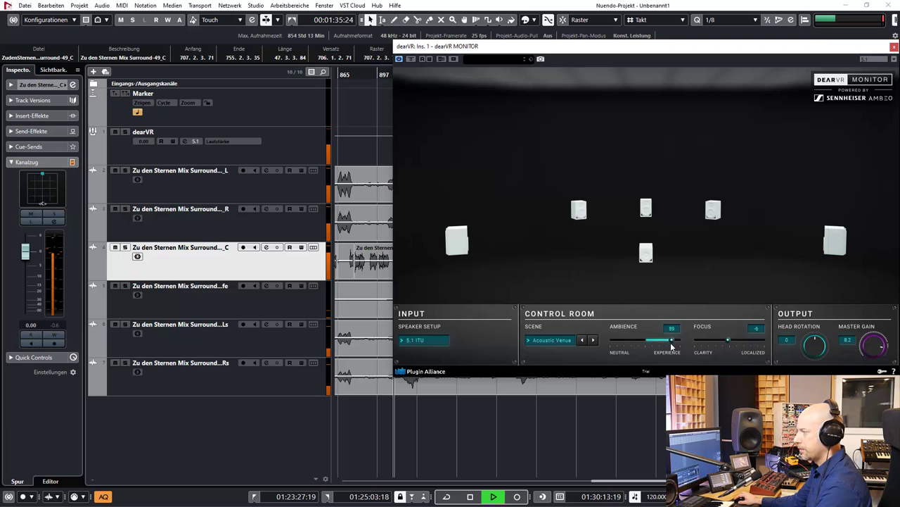
pyautogui.moveTo(614, 344); pyautogui.dragTo(611, 346)
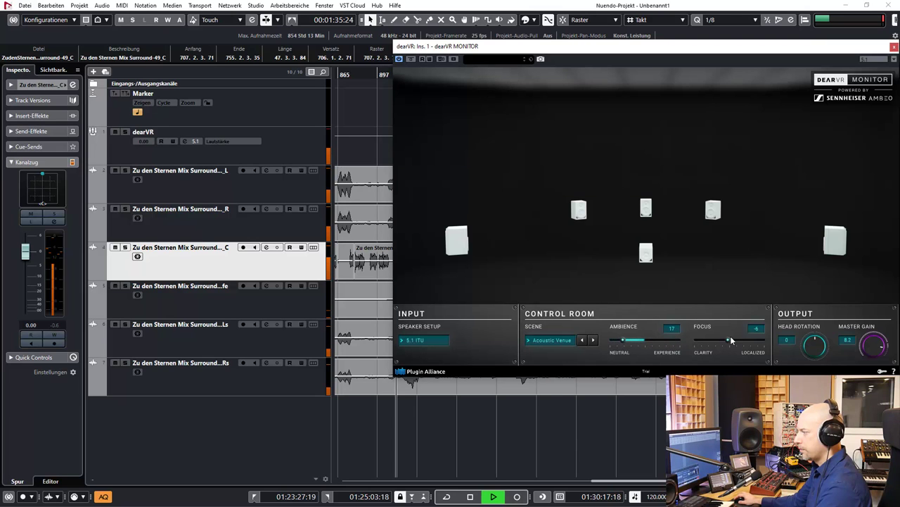
pyautogui.moveTo(730, 340); pyautogui.dragTo(820, 345)
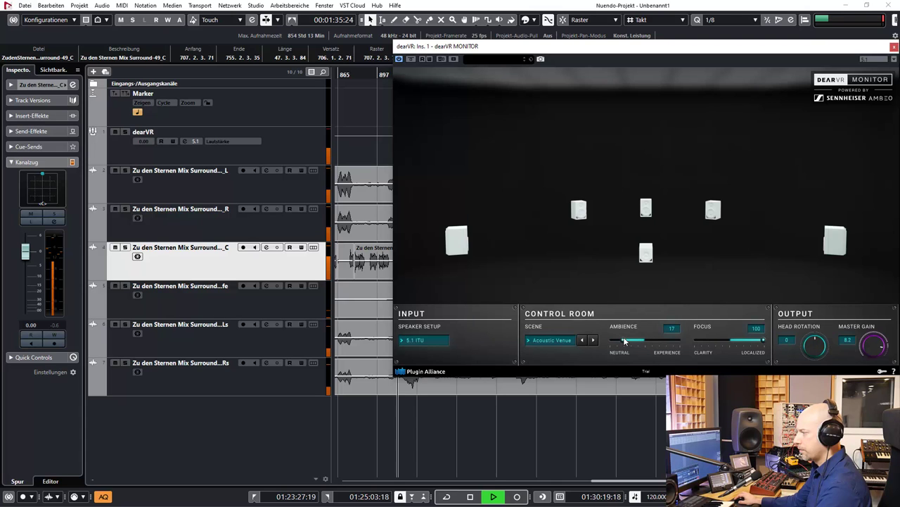
pyautogui.moveTo(658, 342); pyautogui.dragTo(662, 342)
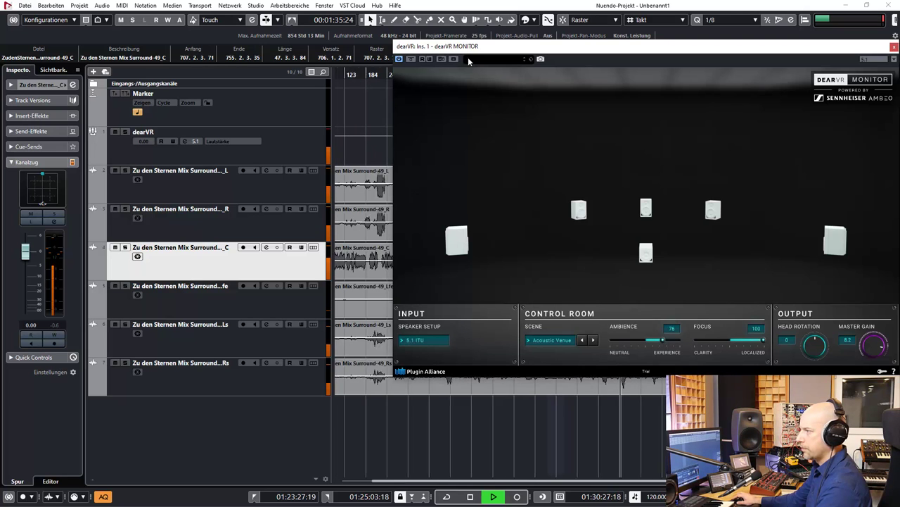
# Zoom out to the whole mix, move the dearVR window aside, and relocate playback near the song start
pyautogui.press('g')
pyautogui.moveTo(464, 51)
pyautogui.mouseDown()
pyautogui.moveTo(261, 318)
pyautogui.moveTo(48, 220)
pyautogui.mouseUp()
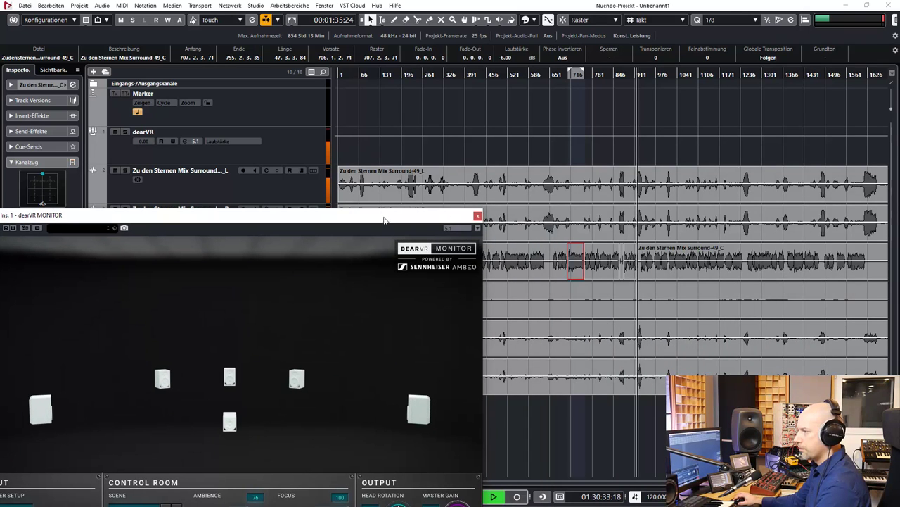
pyautogui.moveTo(384, 221)
pyautogui.mouseDown()
pyautogui.moveTo(421, 41)
pyautogui.moveTo(461, 364)
pyautogui.mouseUp()
pyautogui.press('space')
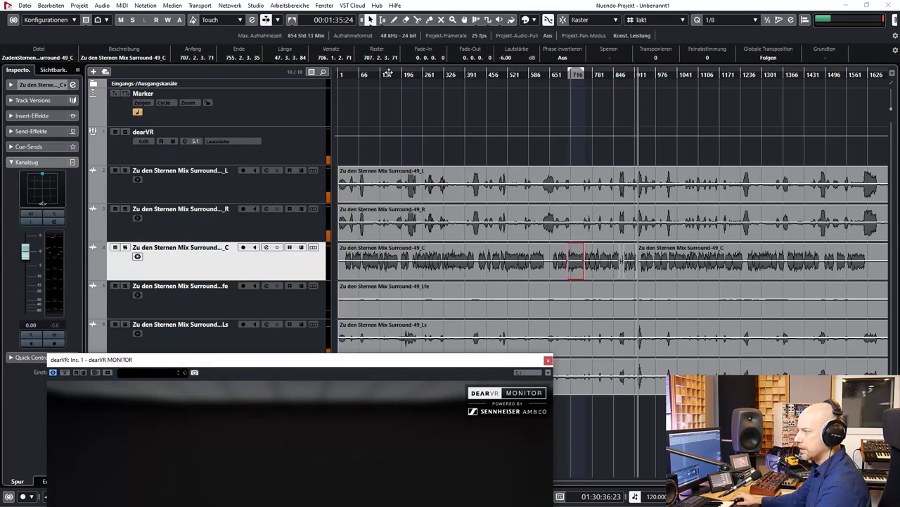
pyautogui.click(388, 73)
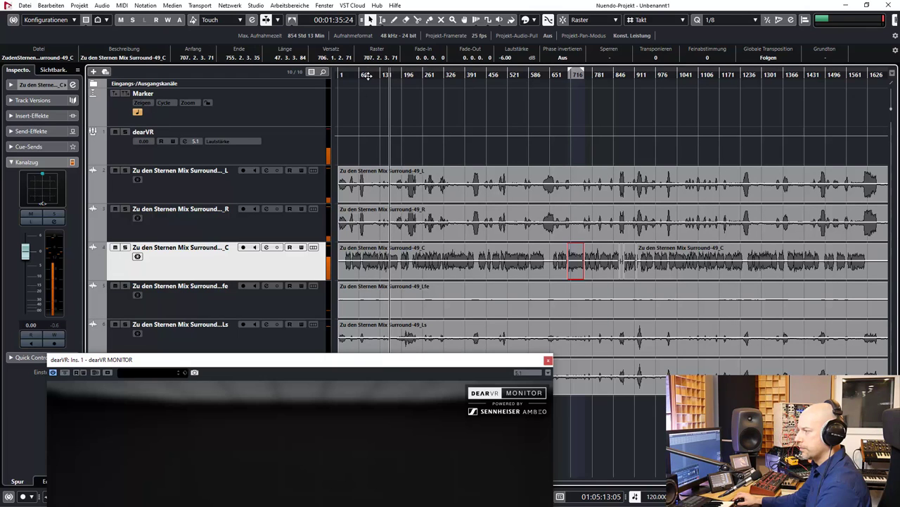
pyautogui.click(367, 76)
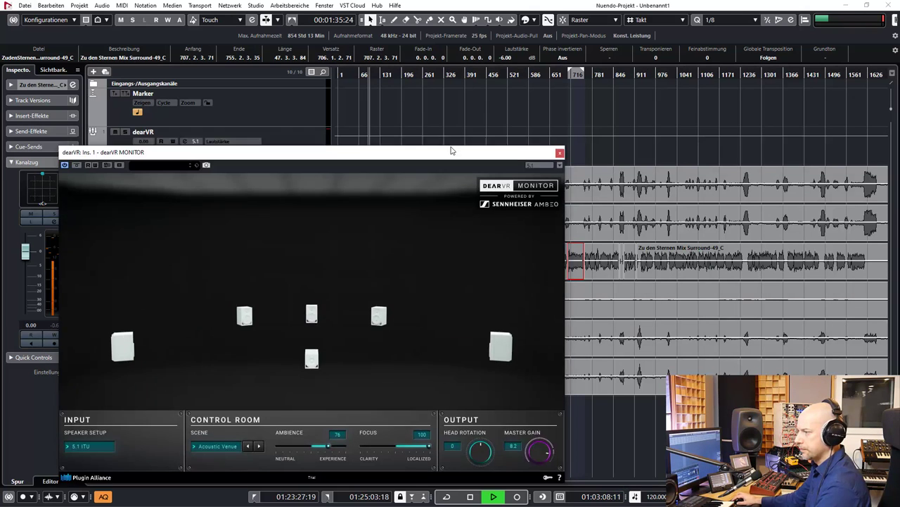
# Try Club Large, then settle on Home Theater with Ambience raised to 100 during playback
pyautogui.moveTo(439, 368); pyautogui.dragTo(448, 90)
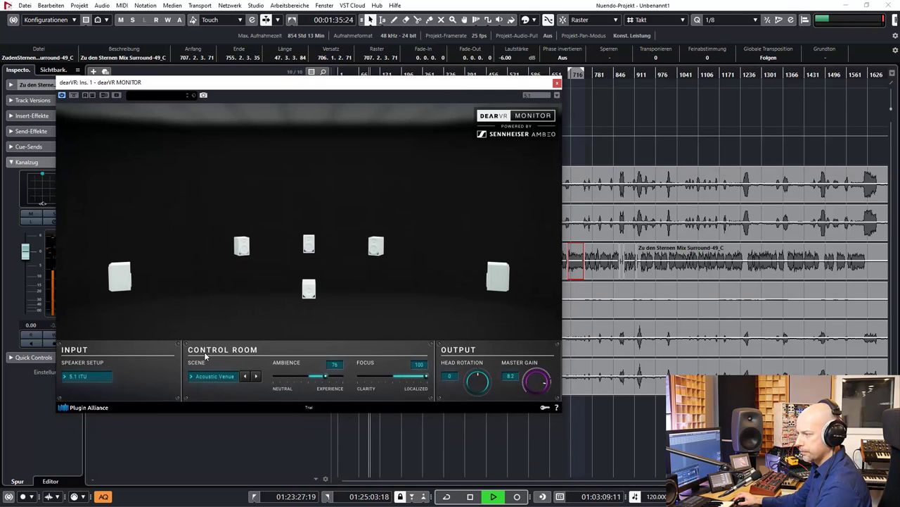
pyautogui.click(207, 377)
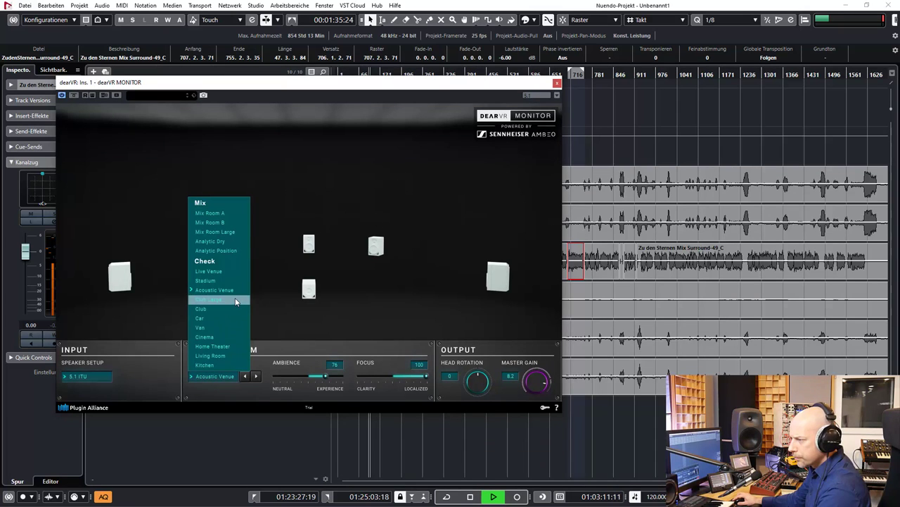
pyautogui.click(236, 301)
pyautogui.click(211, 377)
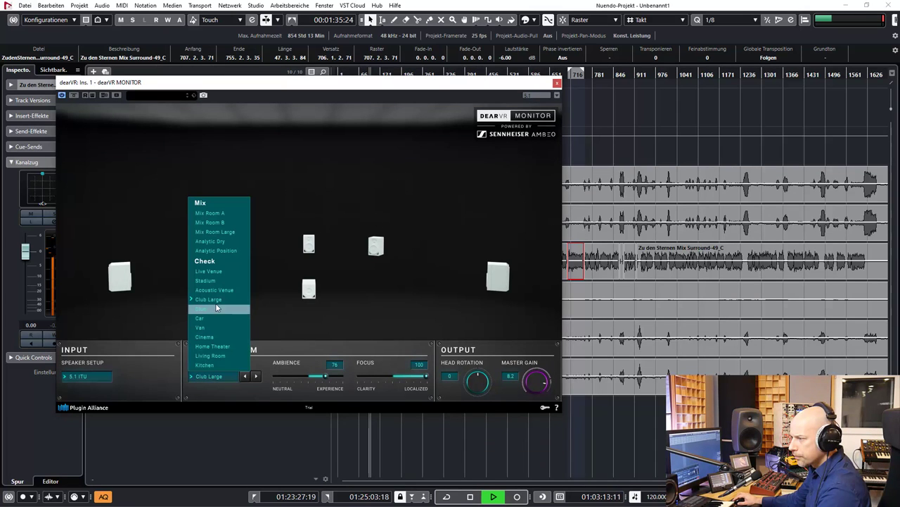
pyautogui.click(218, 346)
pyautogui.moveTo(330, 380); pyautogui.dragTo(347, 375)
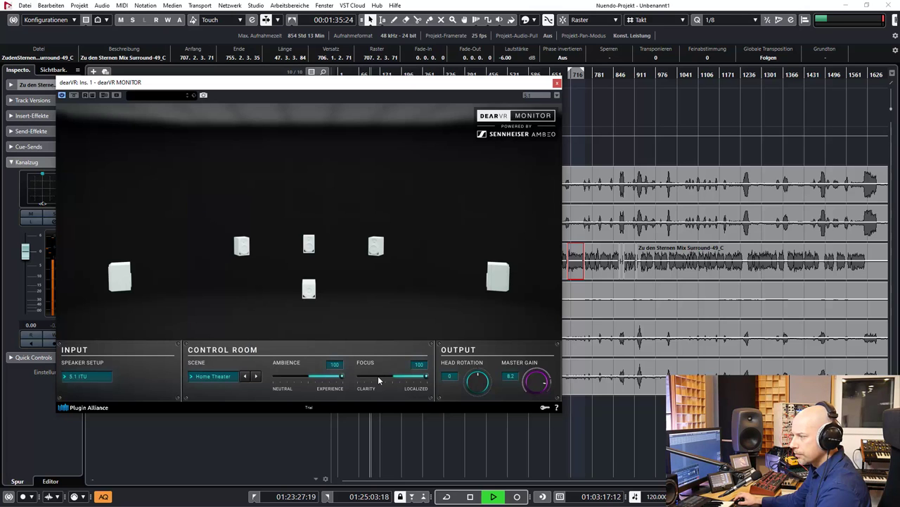
pyautogui.press('space')
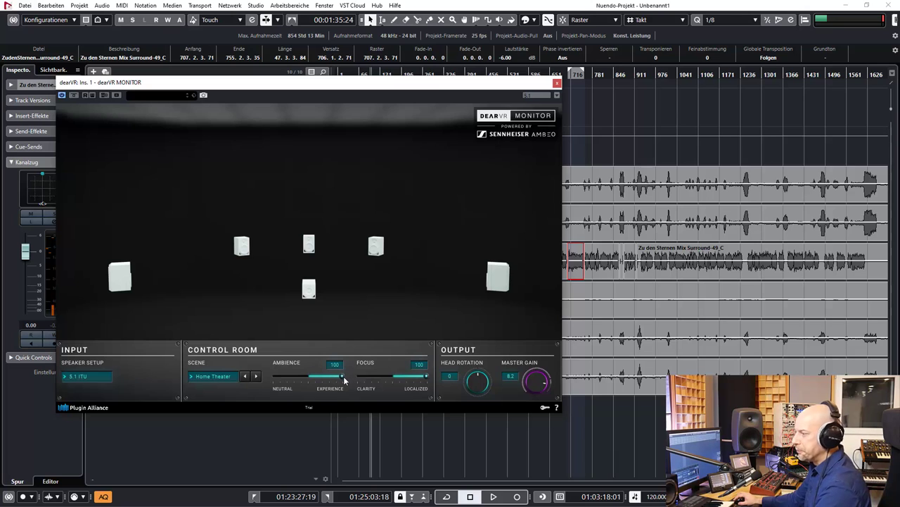
pyautogui.press('space')
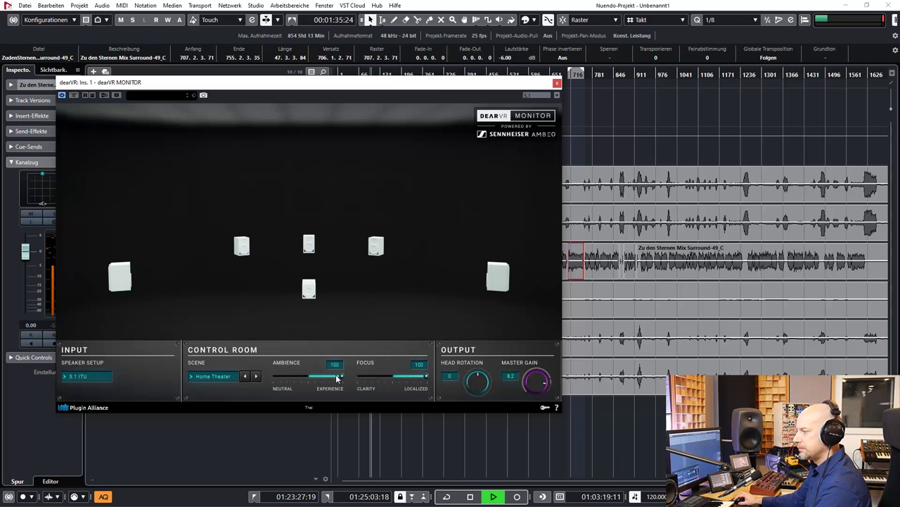
pyautogui.moveTo(341, 378)
pyautogui.mouseDown()
pyautogui.moveTo(271, 378)
pyautogui.moveTo(345, 378)
pyautogui.mouseUp()
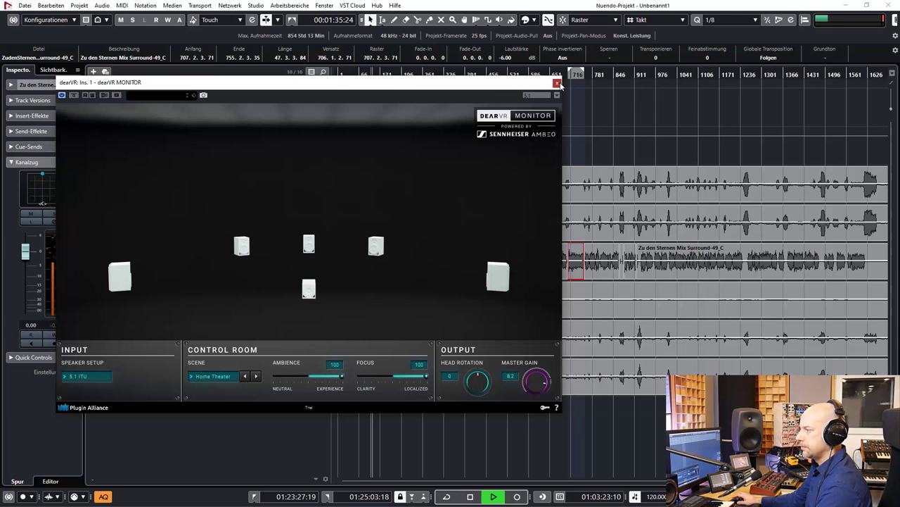
# Close dearVR MONITOR and solo the Ls, Rs, L, R and fe tracks, leaving C unsoloed
pyautogui.click(556, 83)
pyautogui.click(236, 343)
pyautogui.press('s')
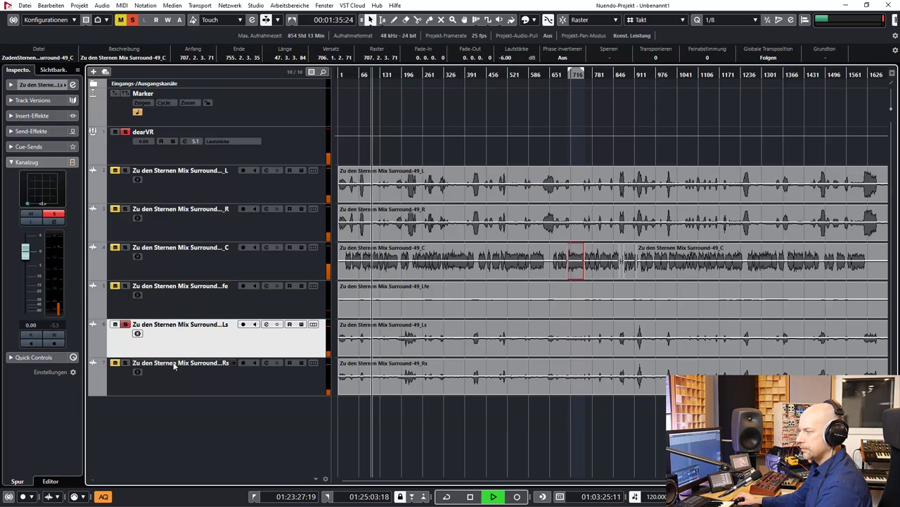
pyautogui.keyDown('ctrl'); pyautogui.click(124, 364); pyautogui.keyUp('ctrl')
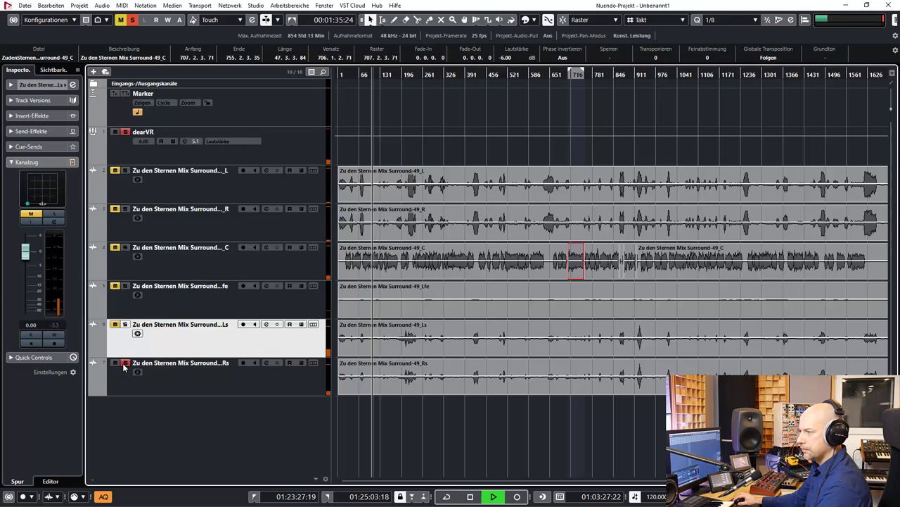
pyautogui.click(124, 324)
pyautogui.click(124, 170)
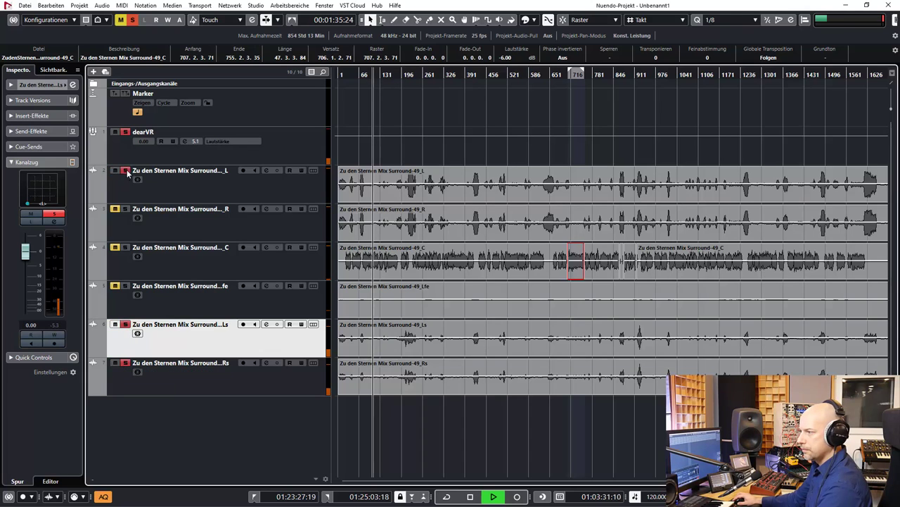
pyautogui.click(125, 210)
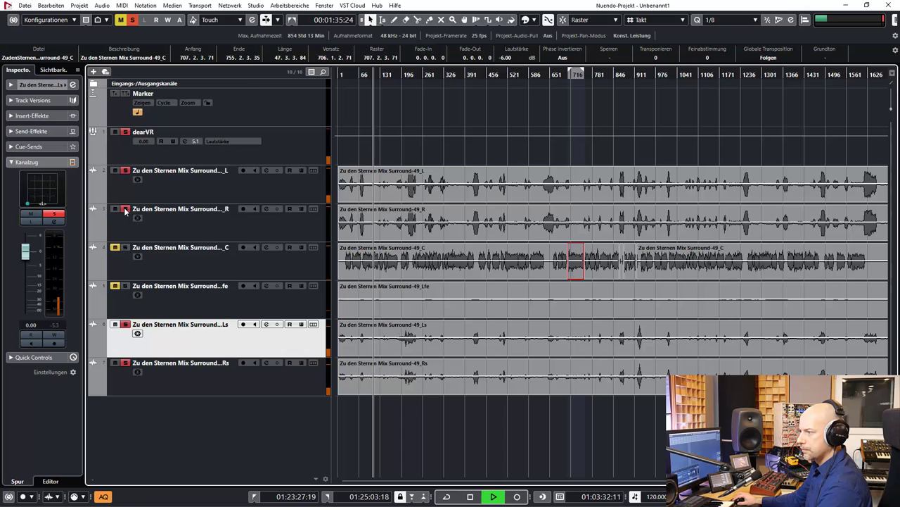
pyautogui.click(125, 285)
# Zoom into the song start, stop playback, and show the dearVR track's insert effects
pyautogui.press('h')
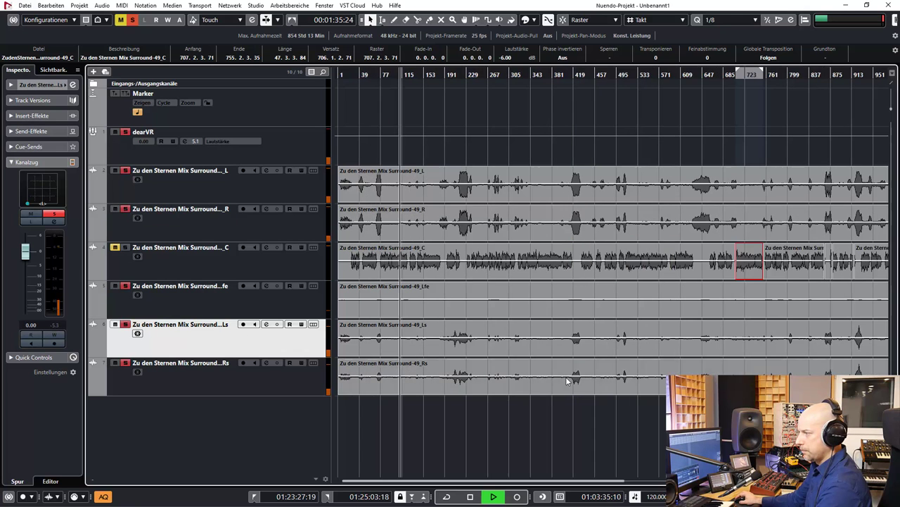
pyautogui.press('h')
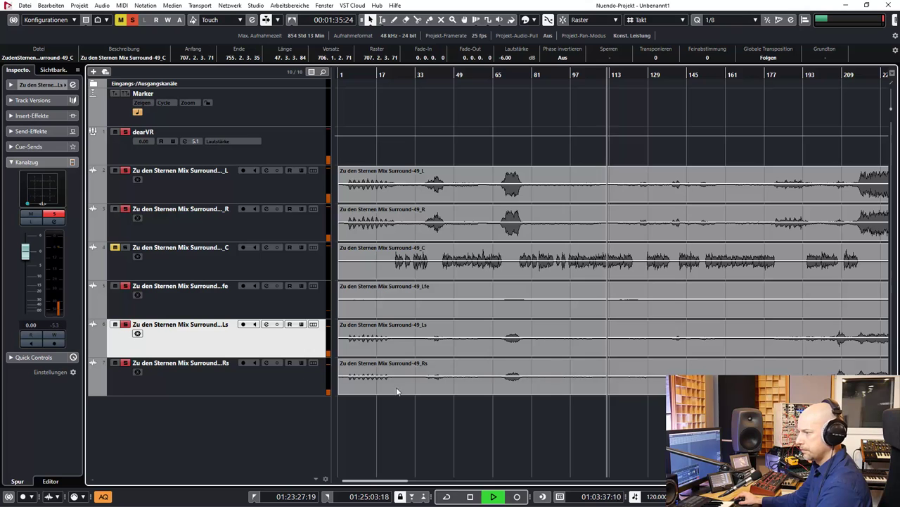
pyautogui.press('space')
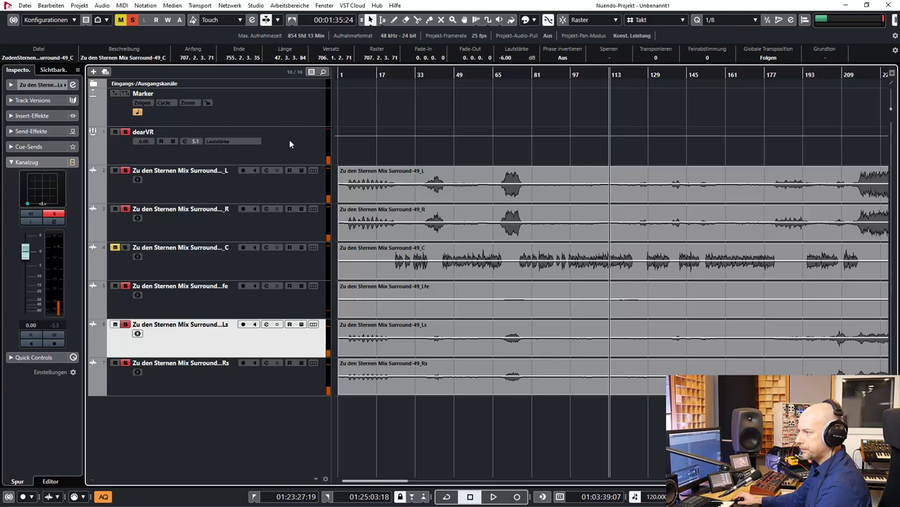
pyautogui.click(289, 141)
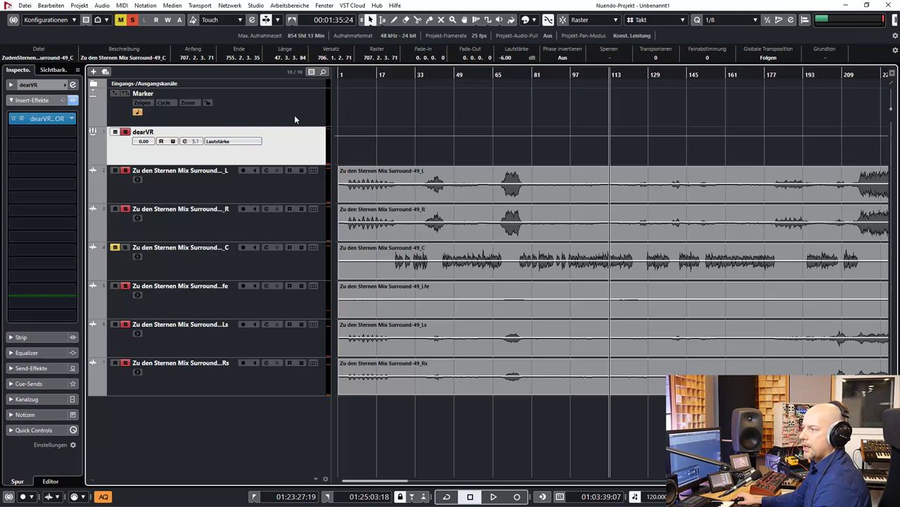
pyautogui.click(295, 113)
pyautogui.click(293, 146)
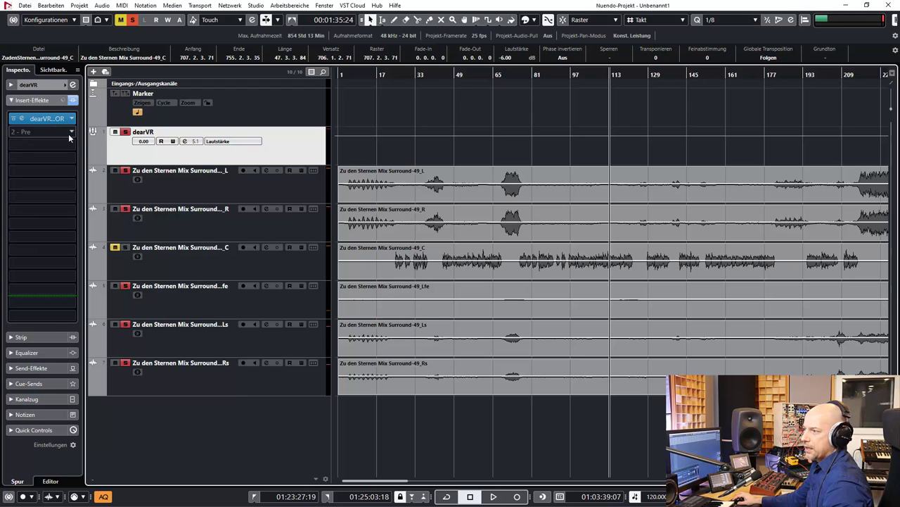
pyautogui.click(270, 199)
pyautogui.click(257, 234)
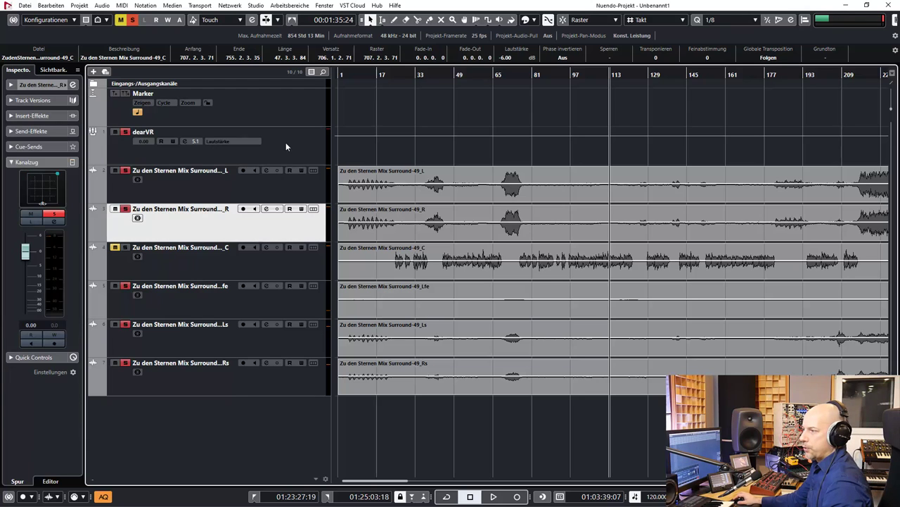
pyautogui.click(286, 142)
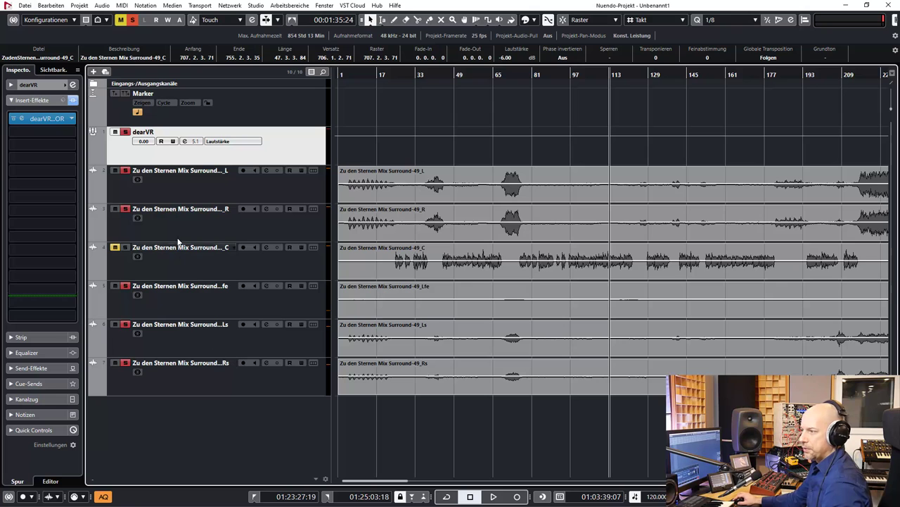
# Add a stereo group track, Group 2, with its output set to 5.1 Out
pyautogui.click(181, 371)
pyautogui.rightClick(209, 430)
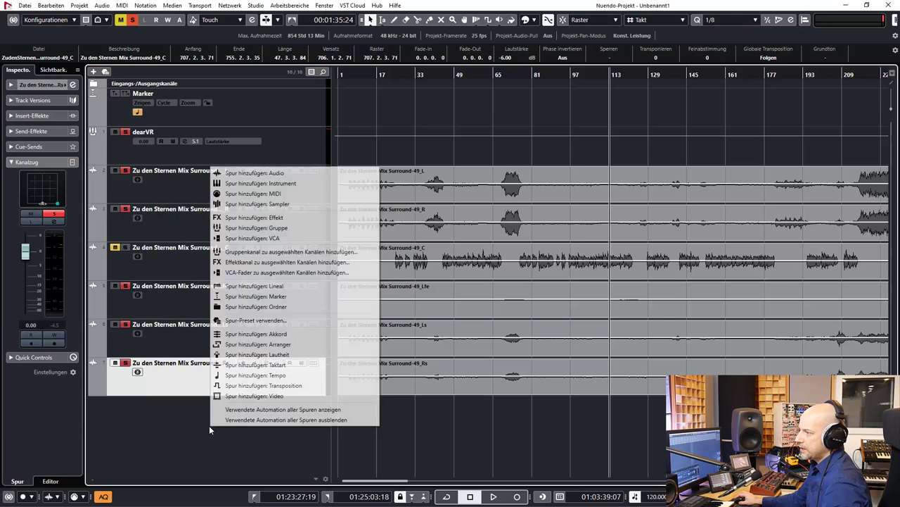
pyautogui.click(282, 229)
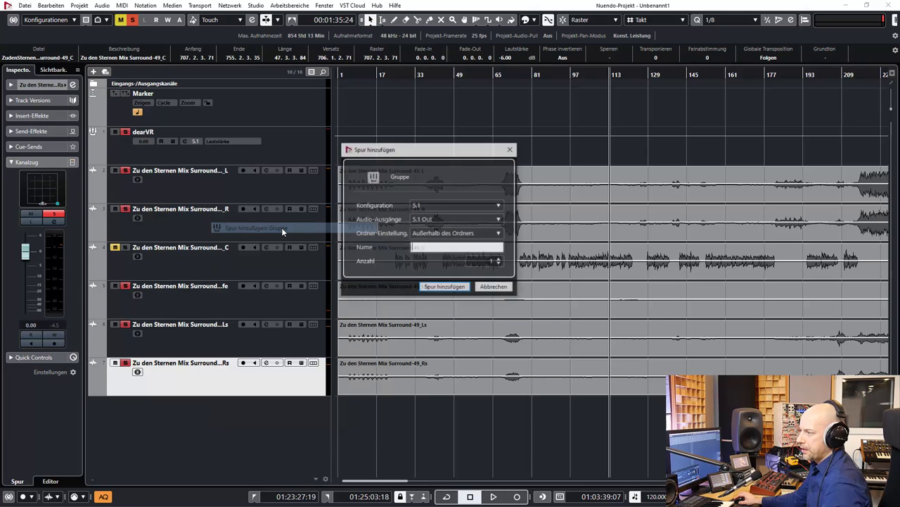
pyautogui.click(437, 218)
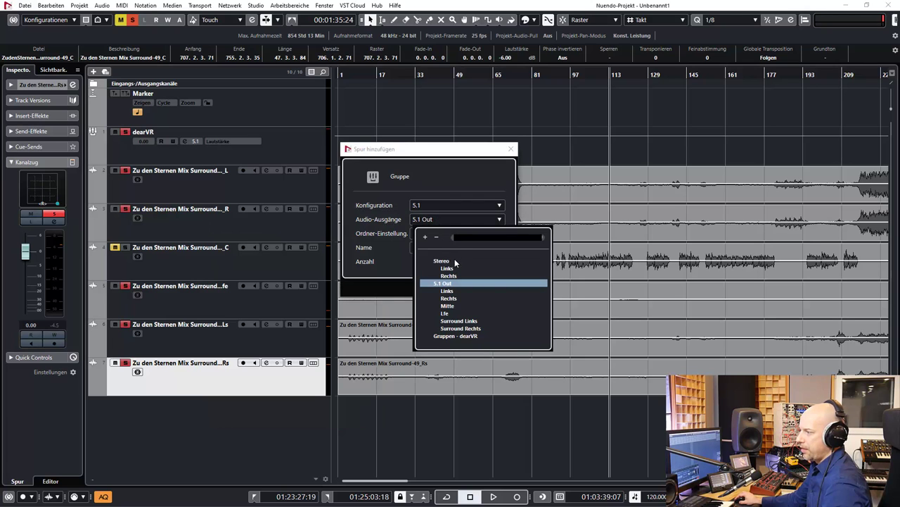
pyautogui.click(454, 261)
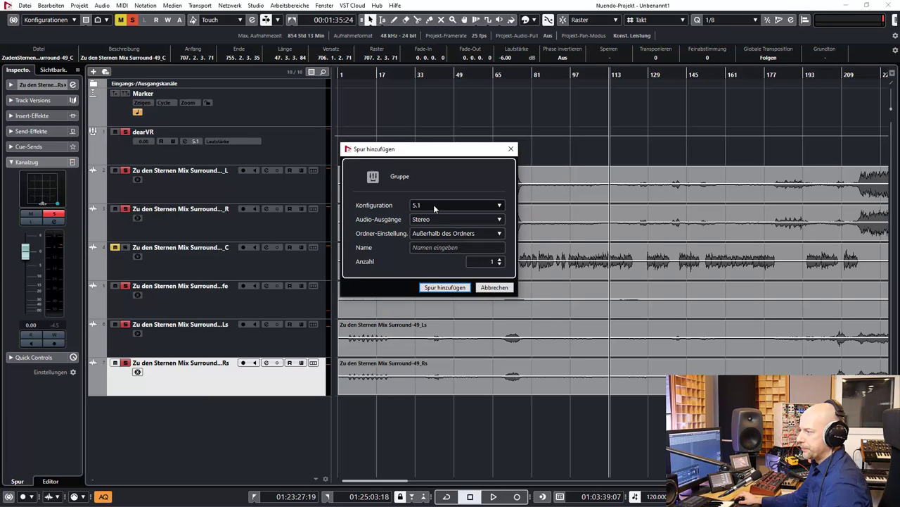
pyautogui.click(433, 204)
pyautogui.click(436, 226)
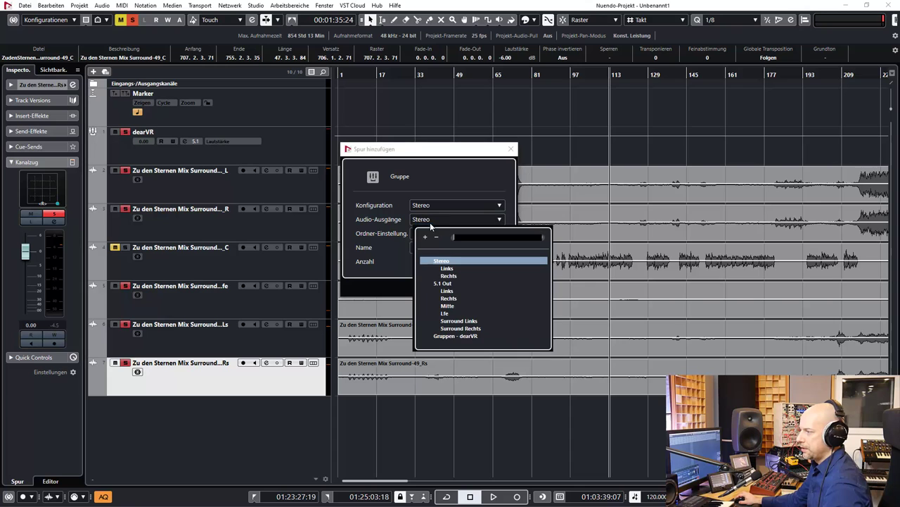
pyautogui.click(442, 283)
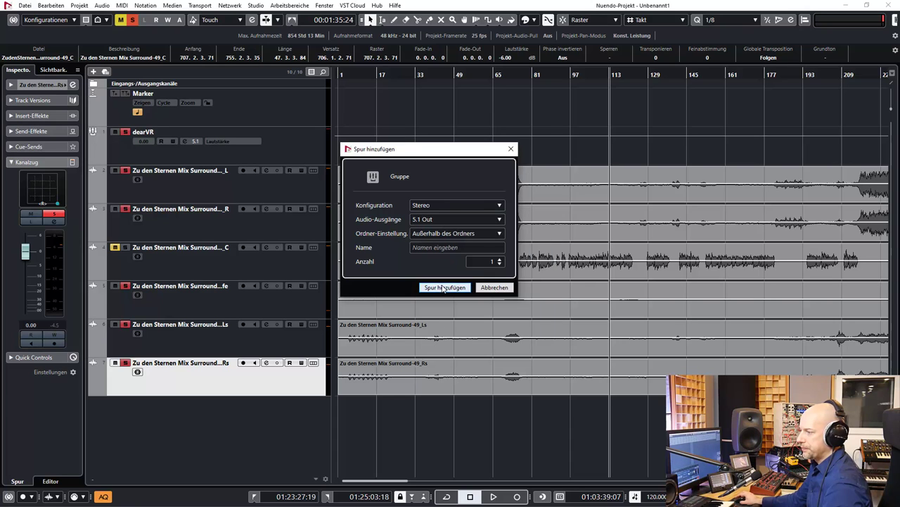
pyautogui.click(445, 287)
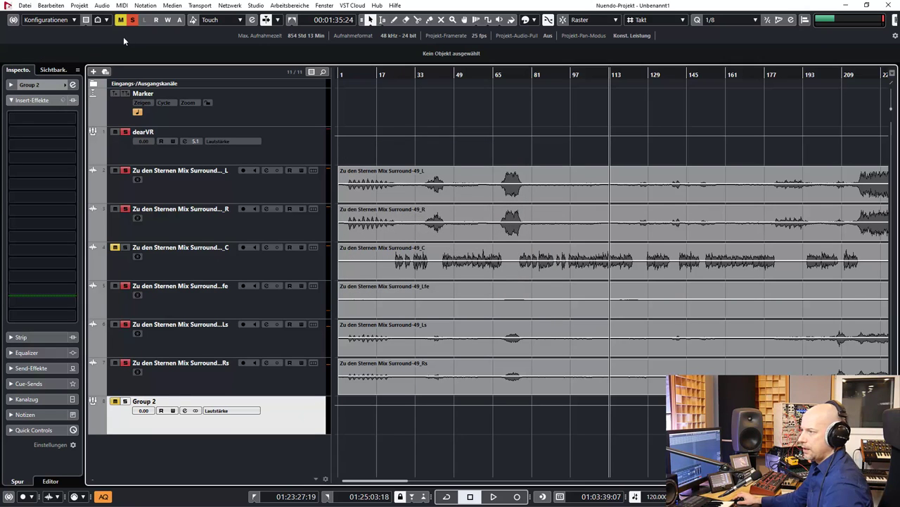
# Clear all solos and route the Ls track's output to Group 2
pyautogui.click(132, 23)
pyautogui.click(281, 191)
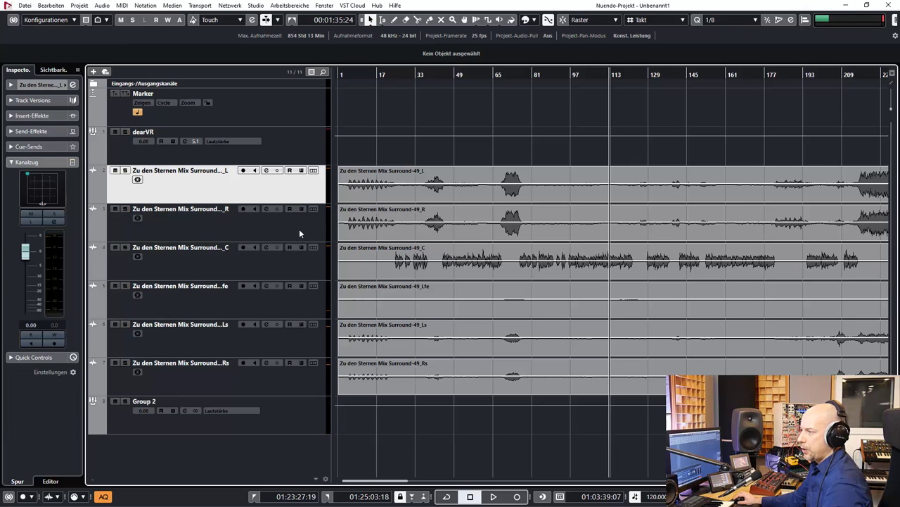
pyautogui.click(262, 343)
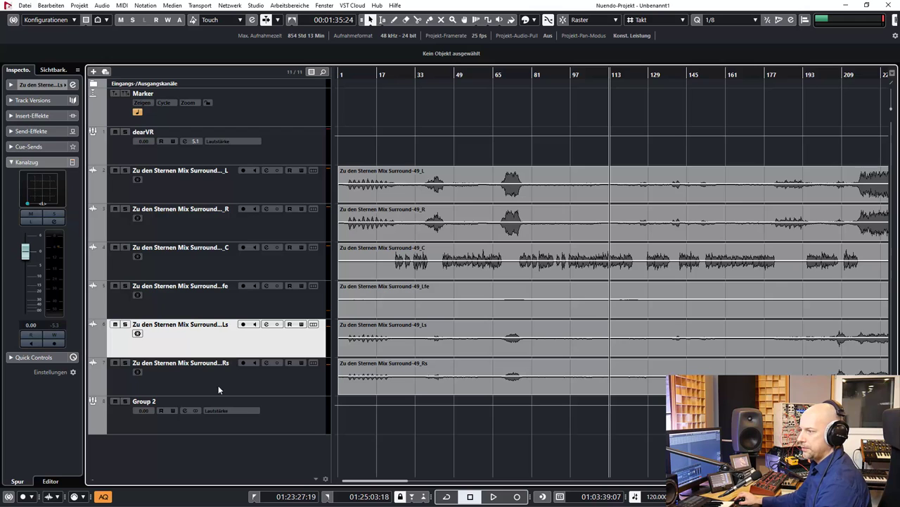
pyautogui.click(43, 84)
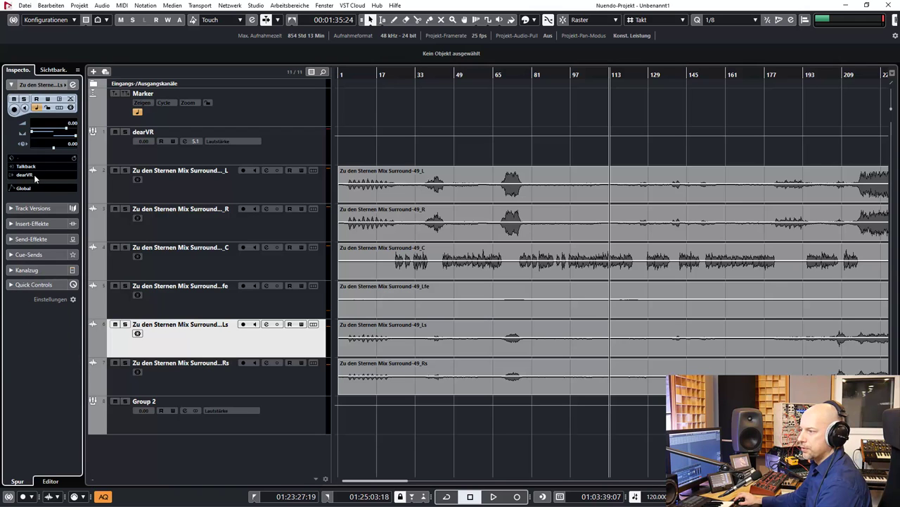
pyautogui.click(33, 175)
pyautogui.click(66, 311)
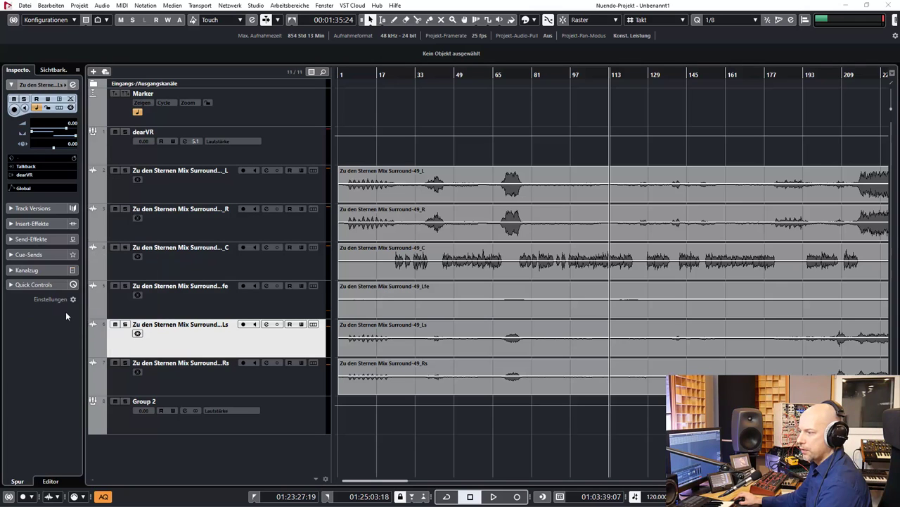
# Solo Group 2 and load dearVR MONITOR into its first insert slot
pyautogui.click(295, 416)
pyautogui.click(125, 401)
pyautogui.press('space')
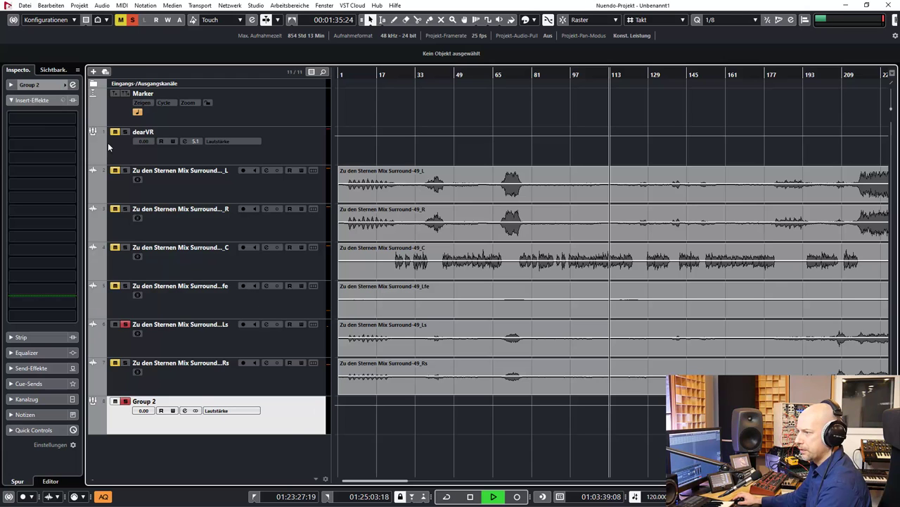
pyautogui.press('space')
pyautogui.click(71, 117)
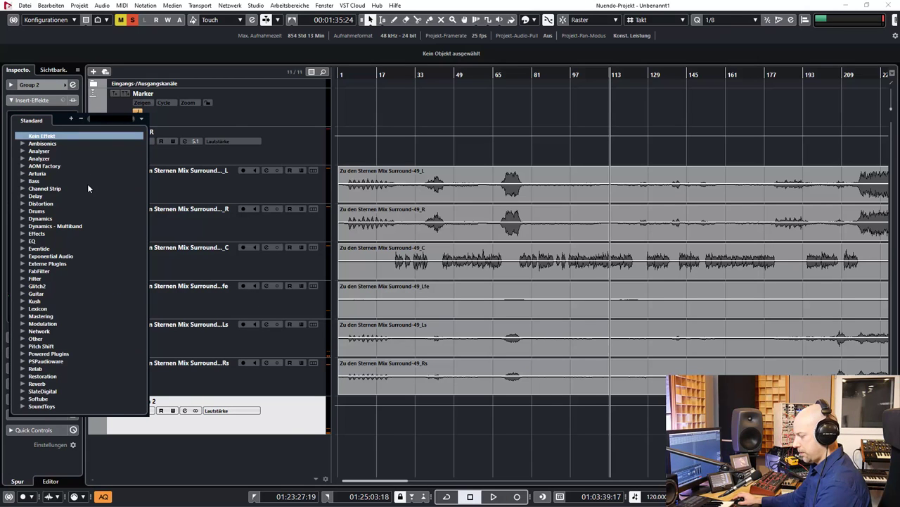
pyautogui.write('dear')
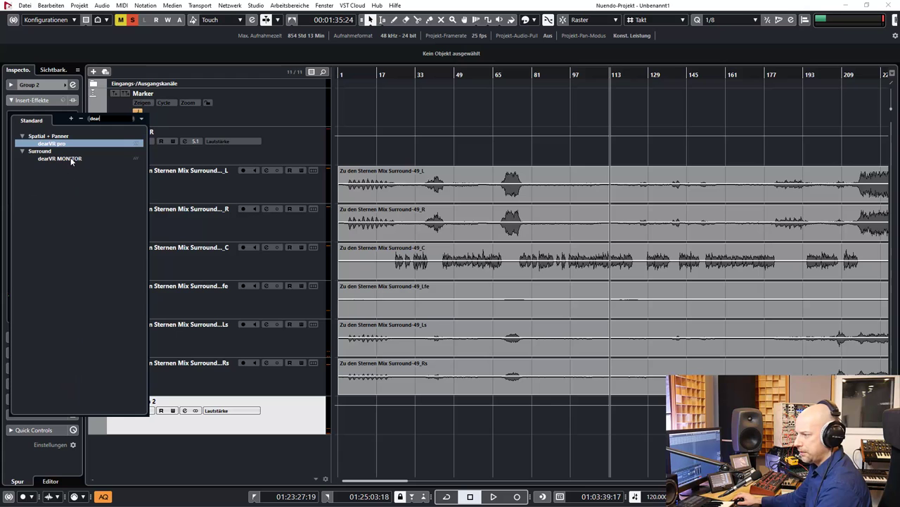
pyautogui.click(71, 159)
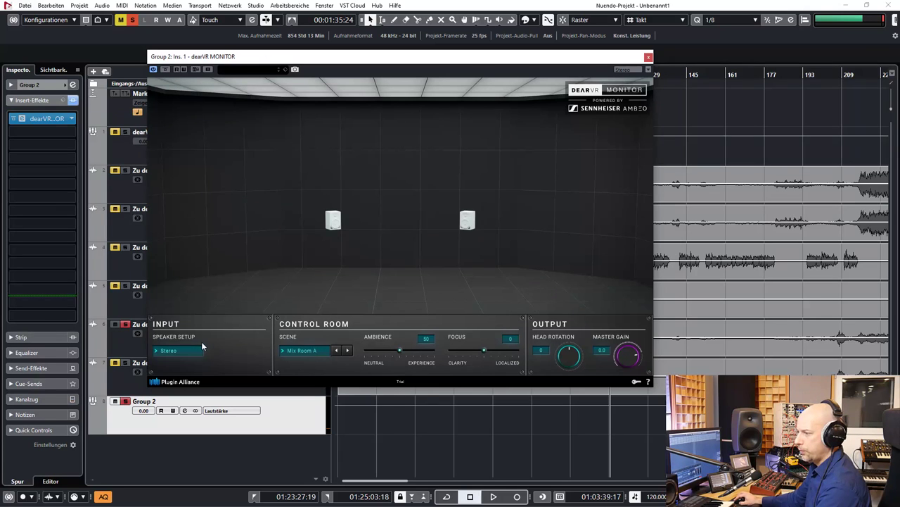
pyautogui.click(201, 344)
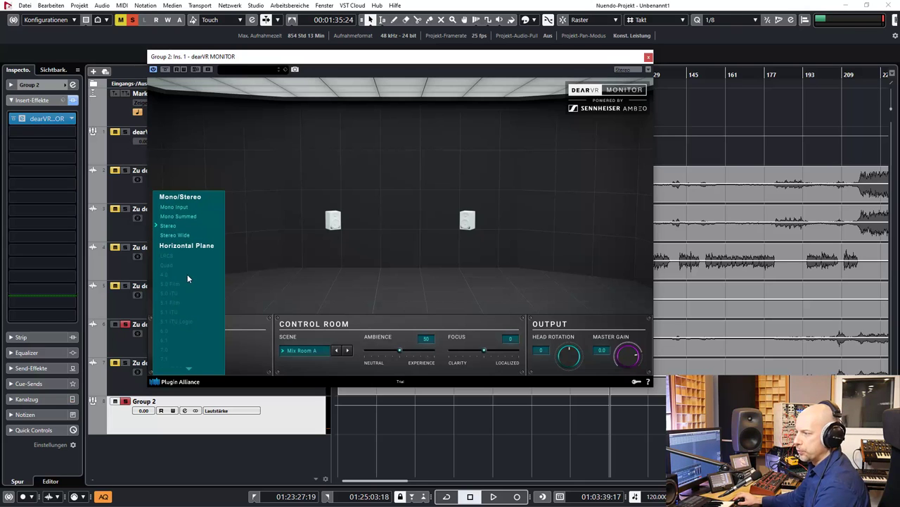
pyautogui.click(649, 56)
pyautogui.click(169, 334)
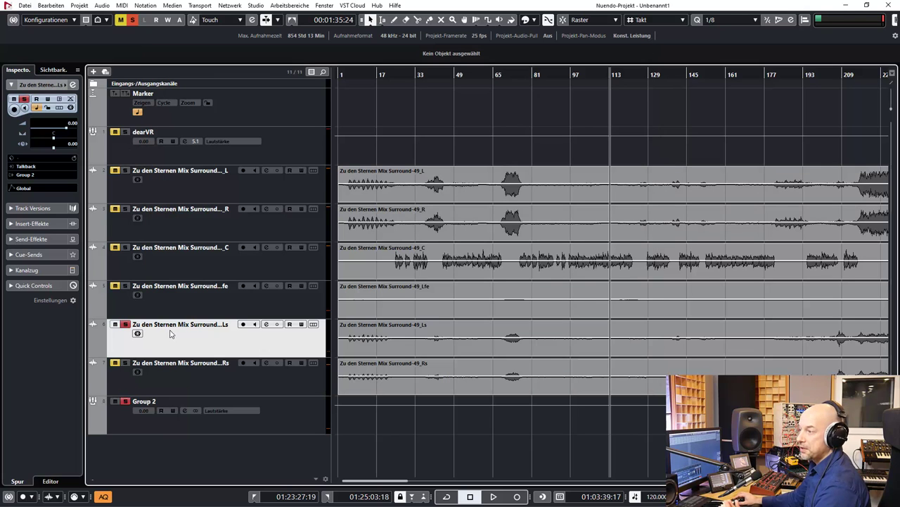
# Reset all mutes and solos, then select the Ls front left surround track
pyautogui.click(133, 20)
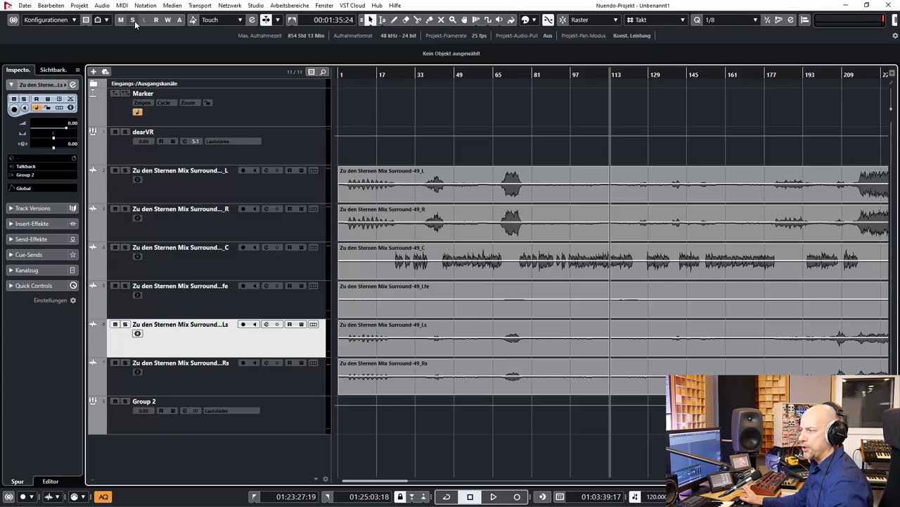
pyautogui.click(209, 191)
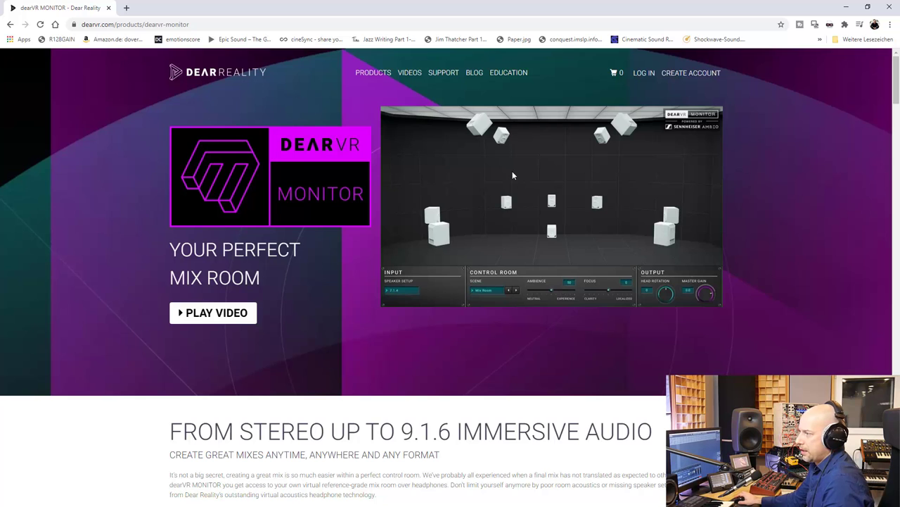
# Scroll the dearVR MONITOR product page down to the $249.00 price box and back up
pyautogui.scroll(-2, 517, 211)
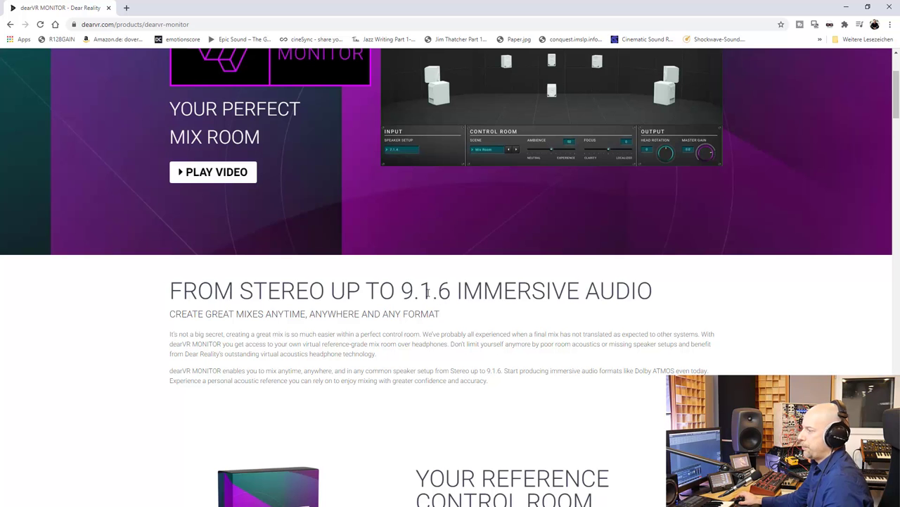
pyautogui.scroll(-1, 453, 293)
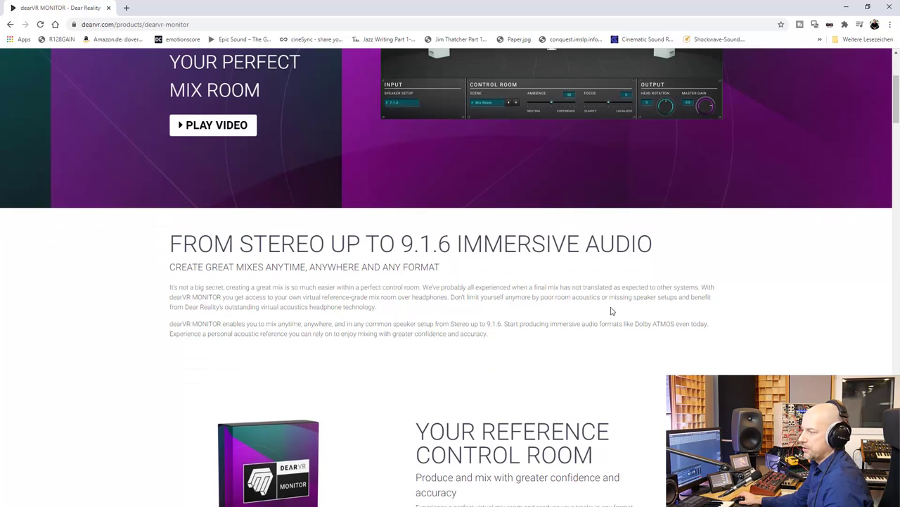
pyautogui.scroll(-1, 535, 303)
pyautogui.scroll(-2, 611, 308)
pyautogui.scroll(-1, 612, 308)
pyautogui.scroll(-1, 612, 311)
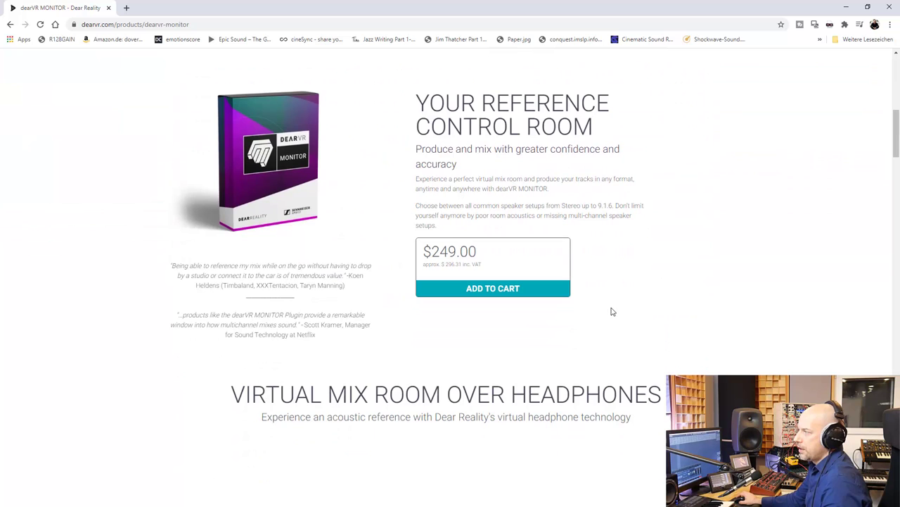
pyautogui.scroll(-1, 671, 260)
pyautogui.scroll(1, 675, 257)
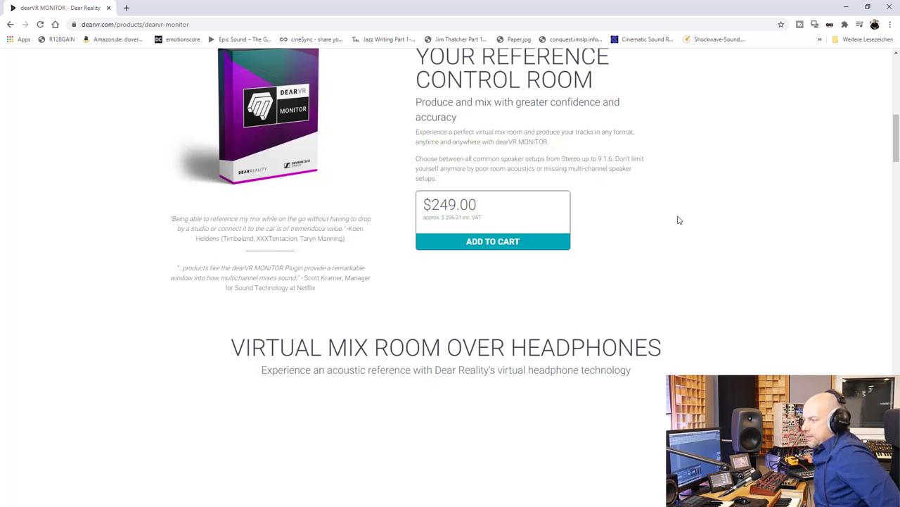
pyautogui.scroll(-4, 689, 224)
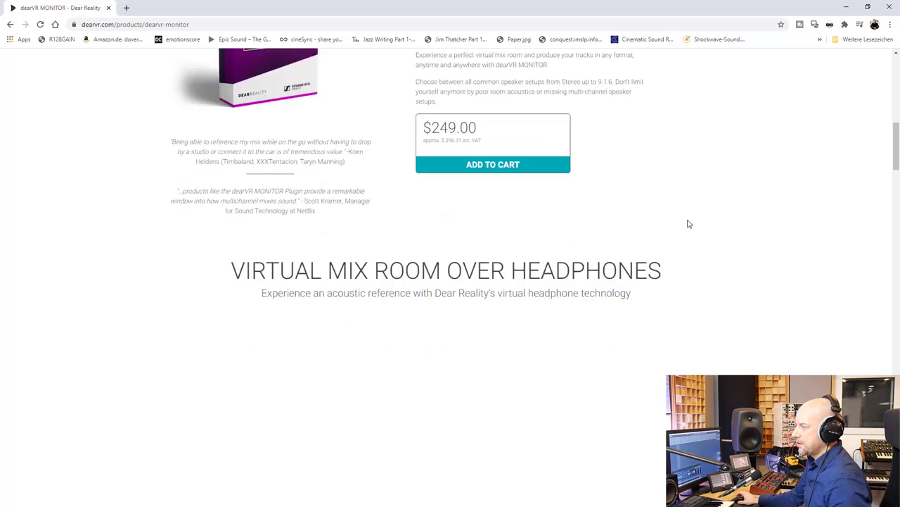
pyautogui.scroll(7, 689, 224)
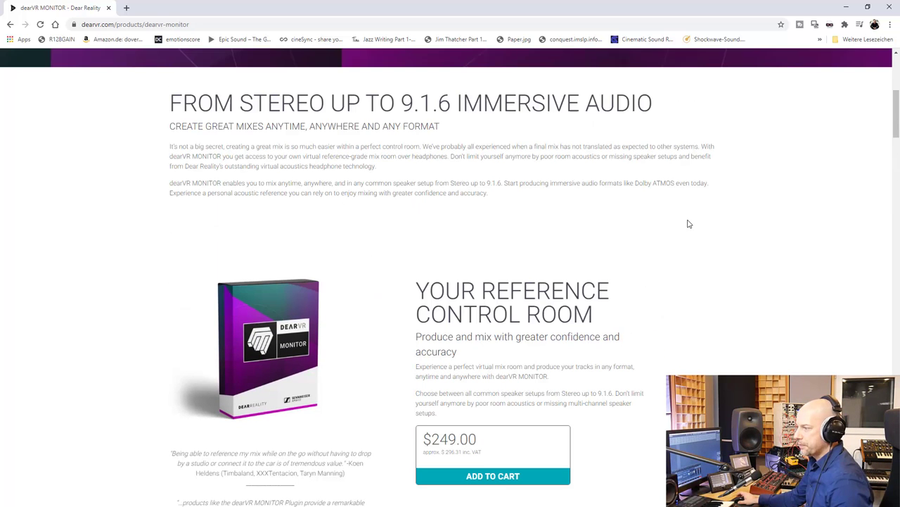
pyautogui.scroll(5, 689, 223)
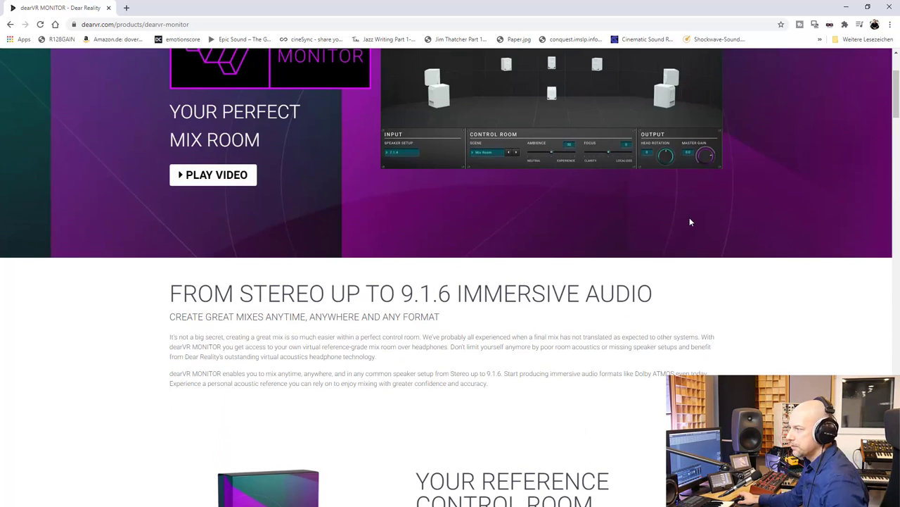
pyautogui.scroll(-2, 689, 222)
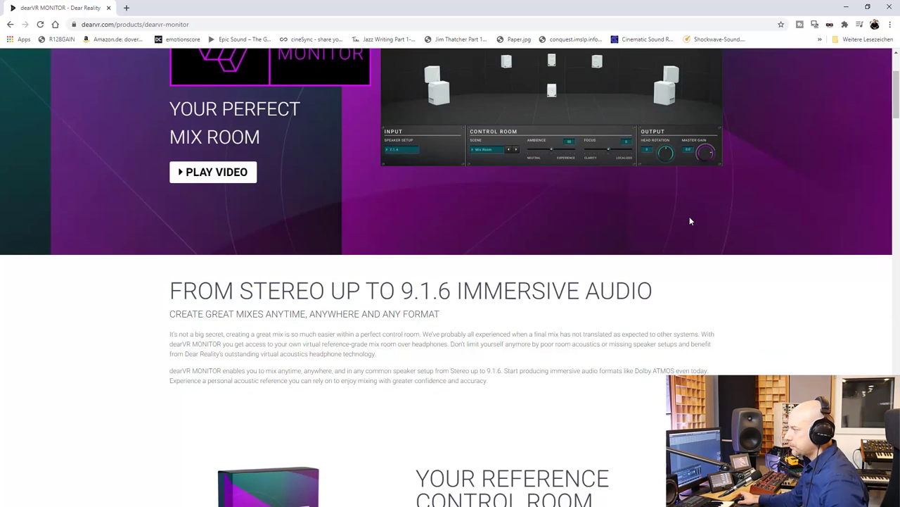
pyautogui.scroll(2, 690, 221)
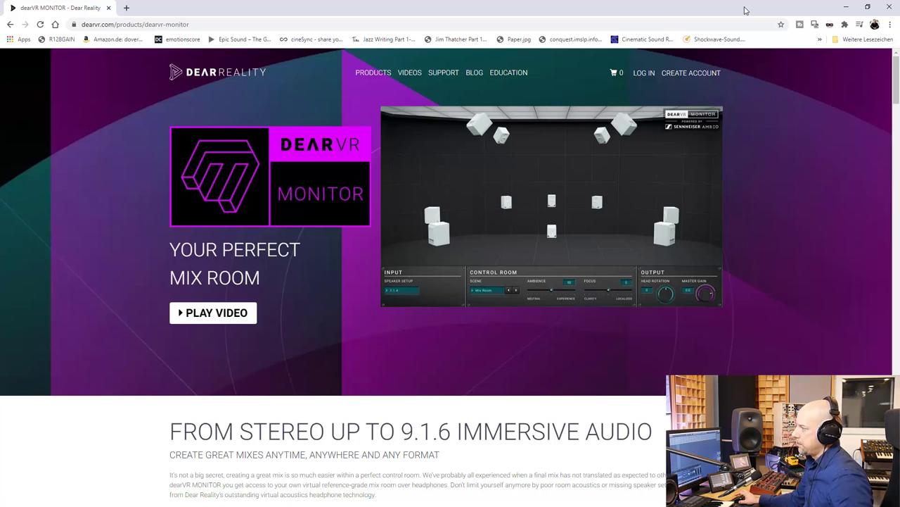
pyautogui.click(849, 7)
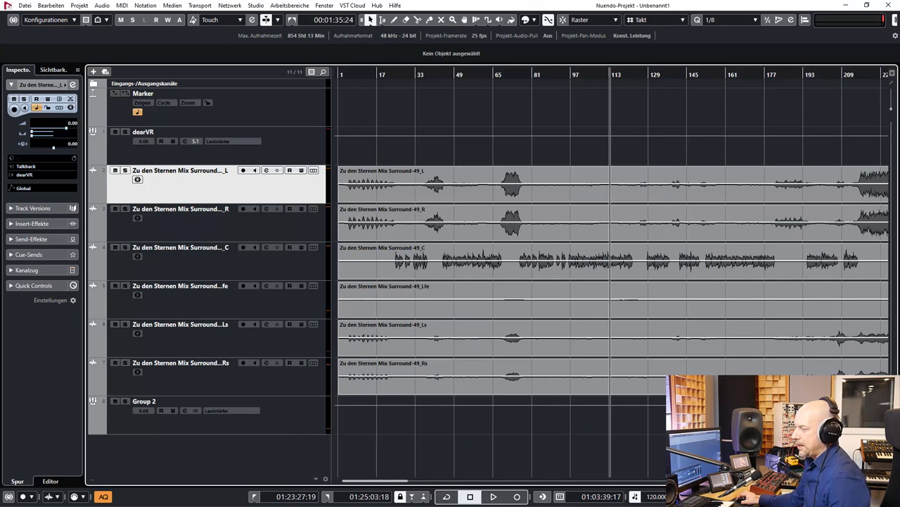